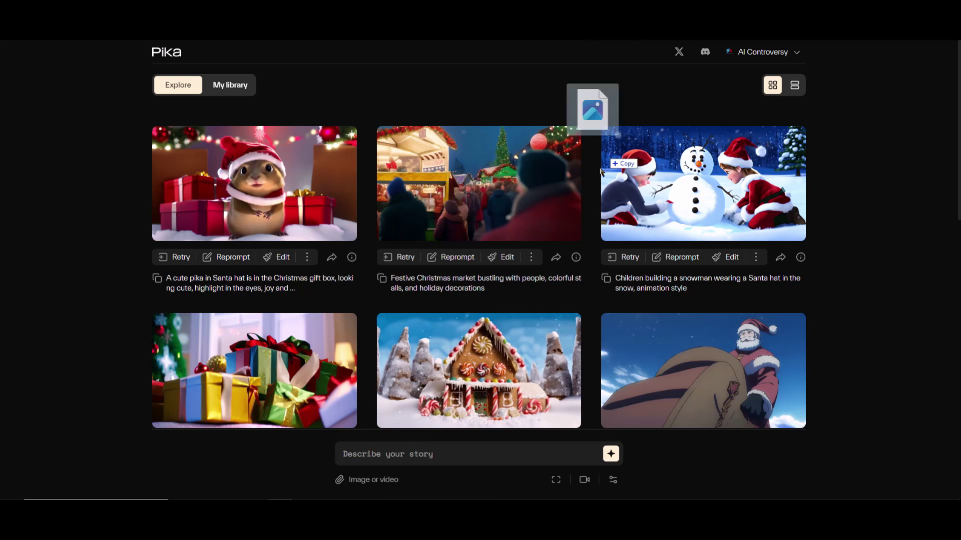
Review the aspect ratio, camera motion and negative prompt/seed settings, then close them
left_click_drag(606, 153, 577, 119)
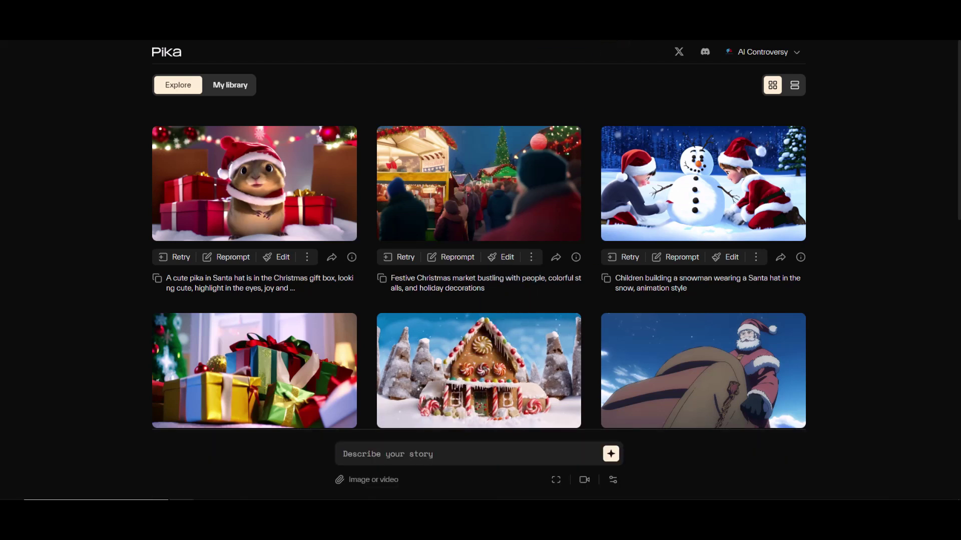
left_click(557, 482)
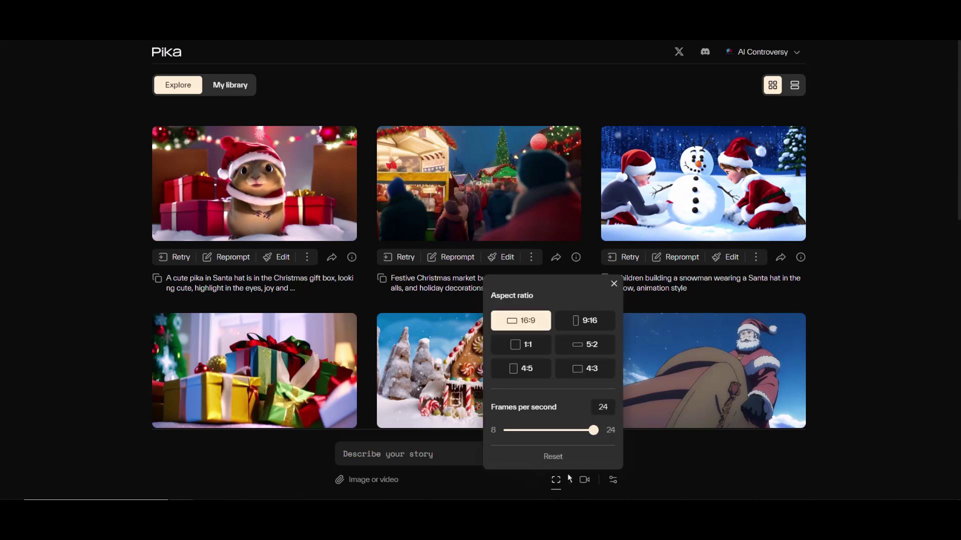
left_click(585, 481)
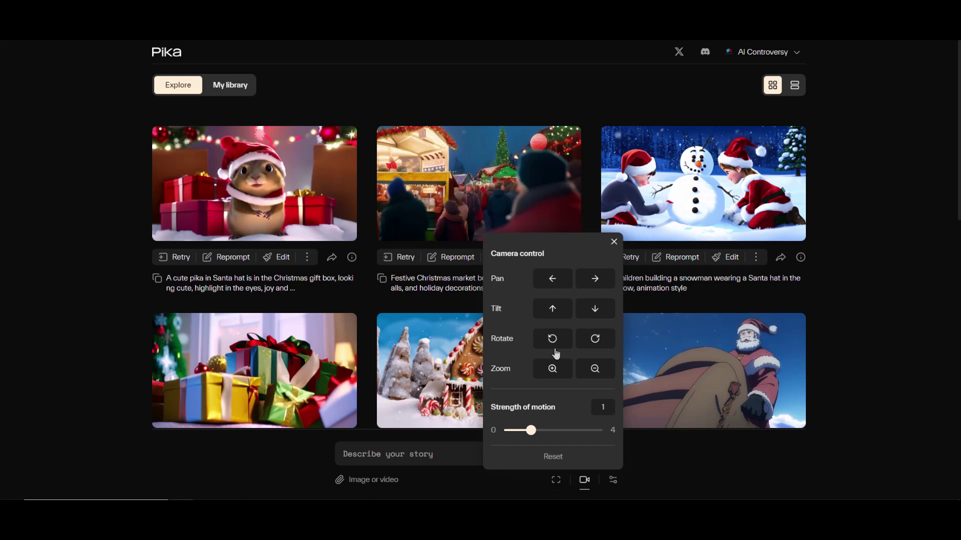
left_click(611, 481)
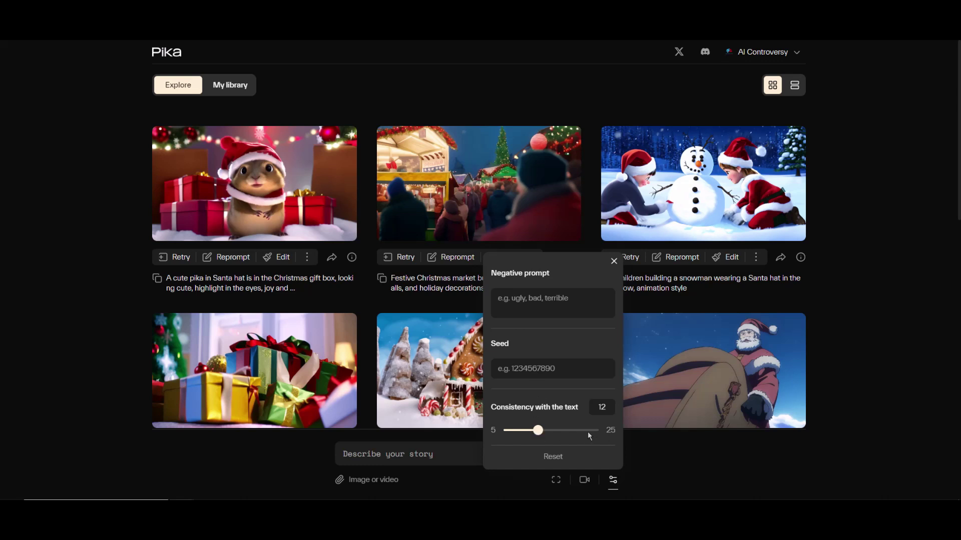
left_click(639, 469)
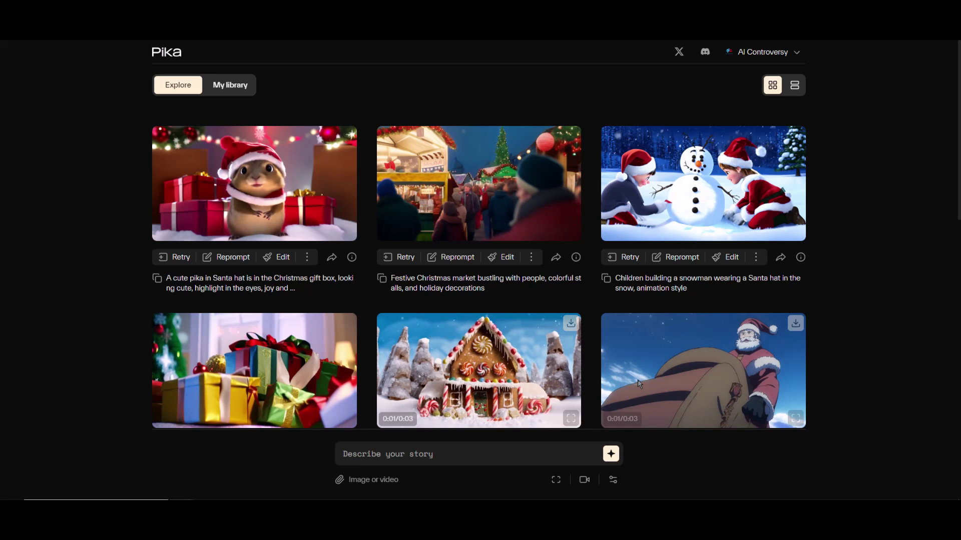
mouse_move(219, 383)
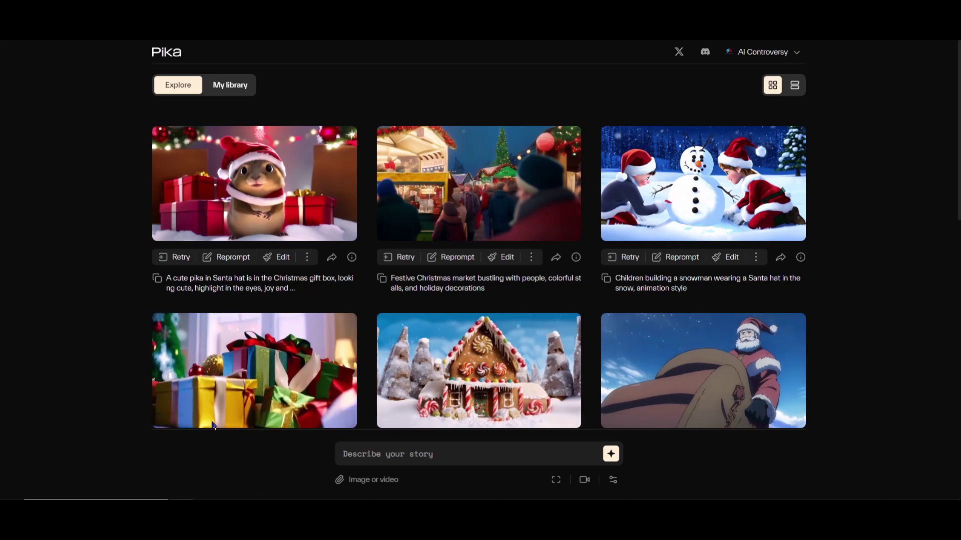
mouse_move(202, 209)
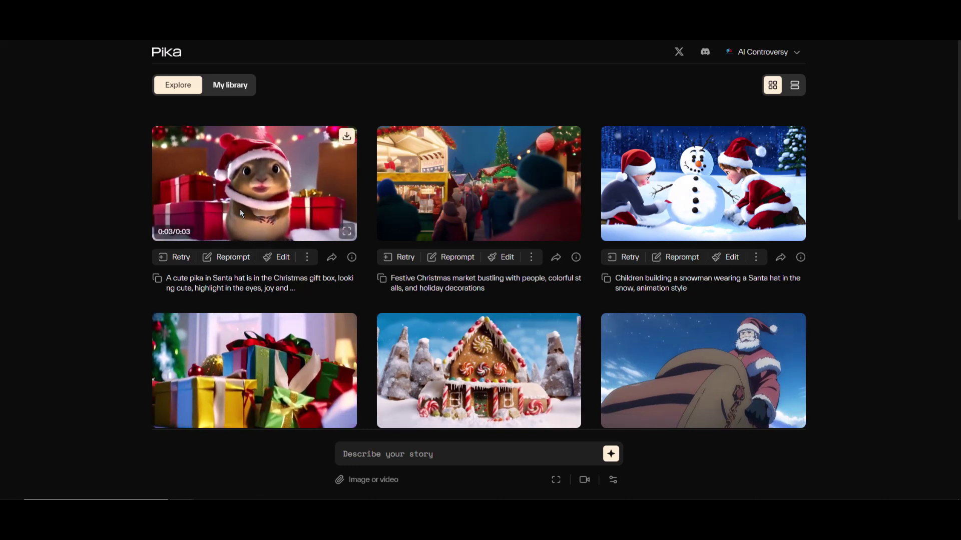
mouse_move(439, 198)
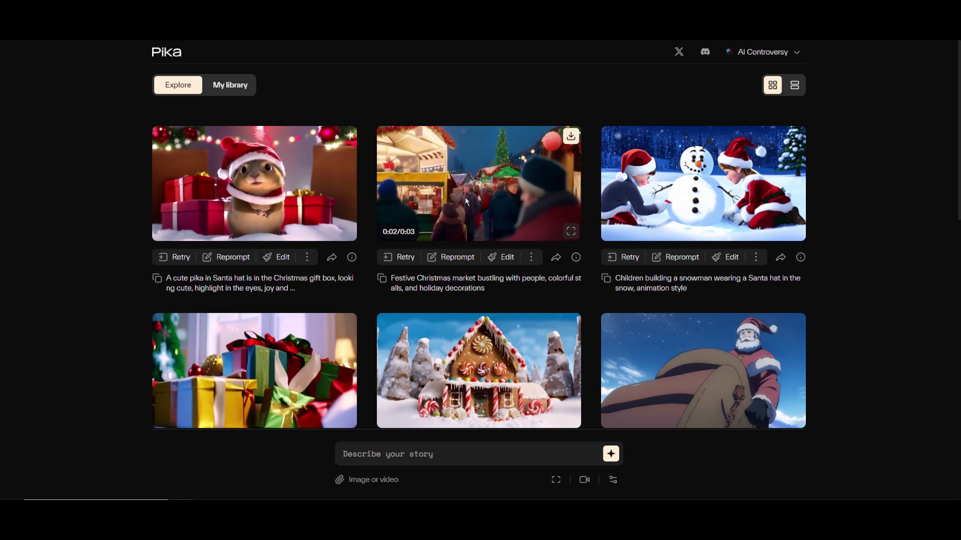
mouse_move(690, 195)
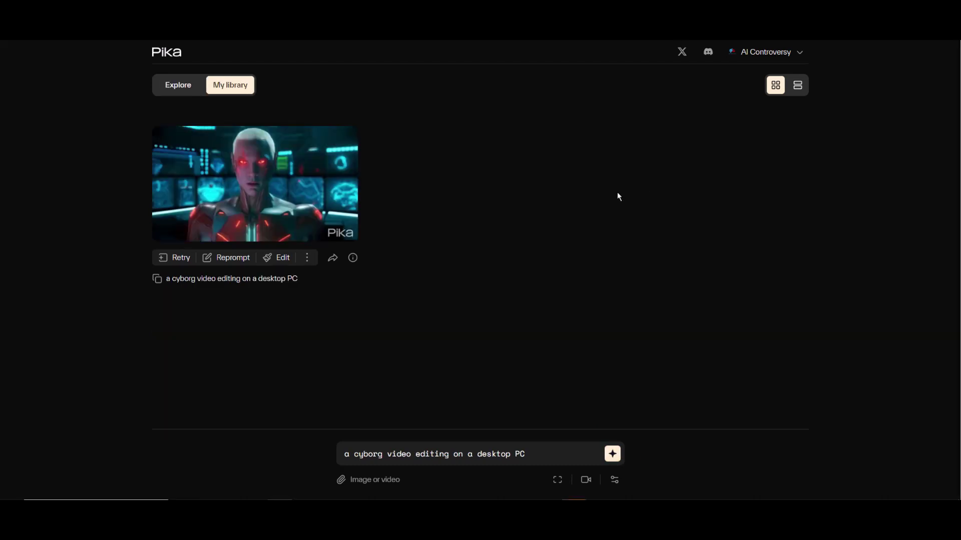
Retry the cyborg video for a second take, then check the original's extend and upscale menu
mouse_move(285, 170)
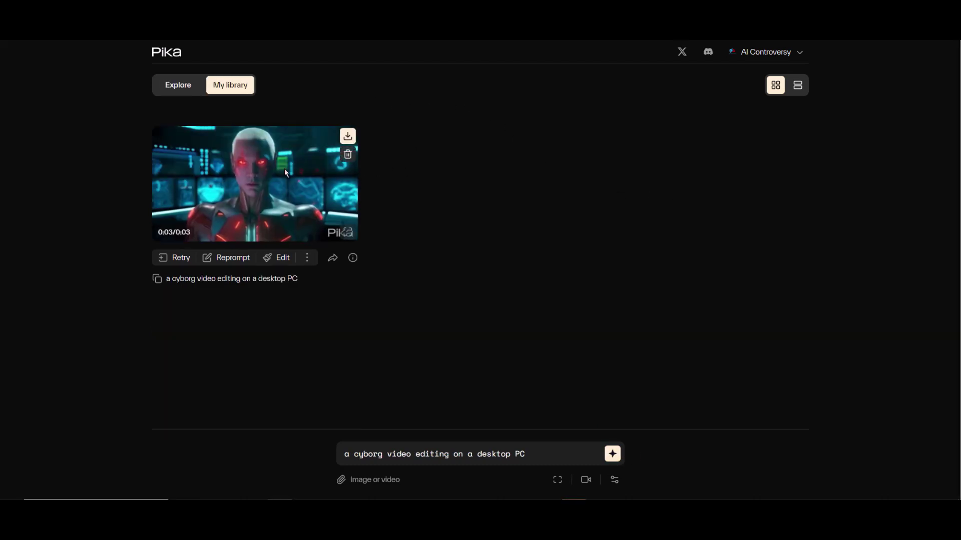
left_click(180, 264)
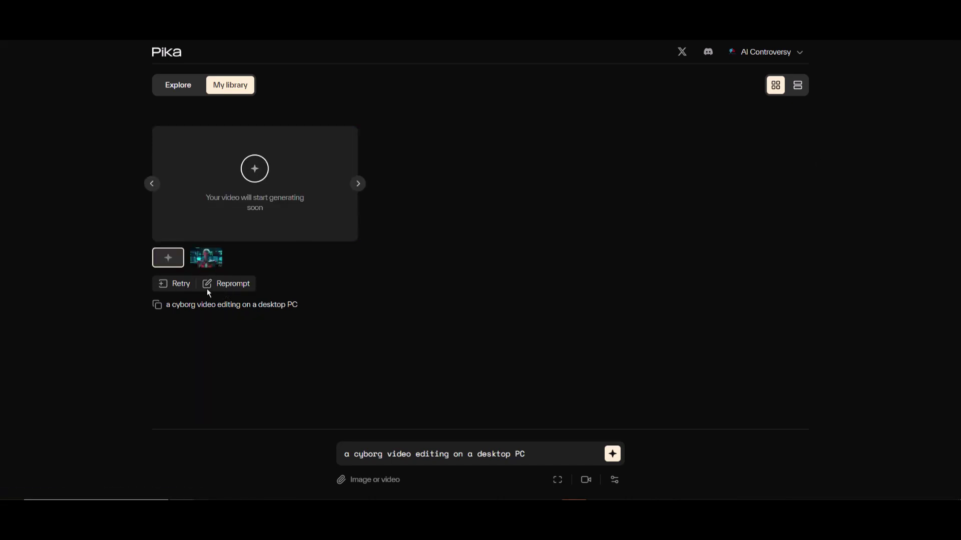
left_click(151, 185)
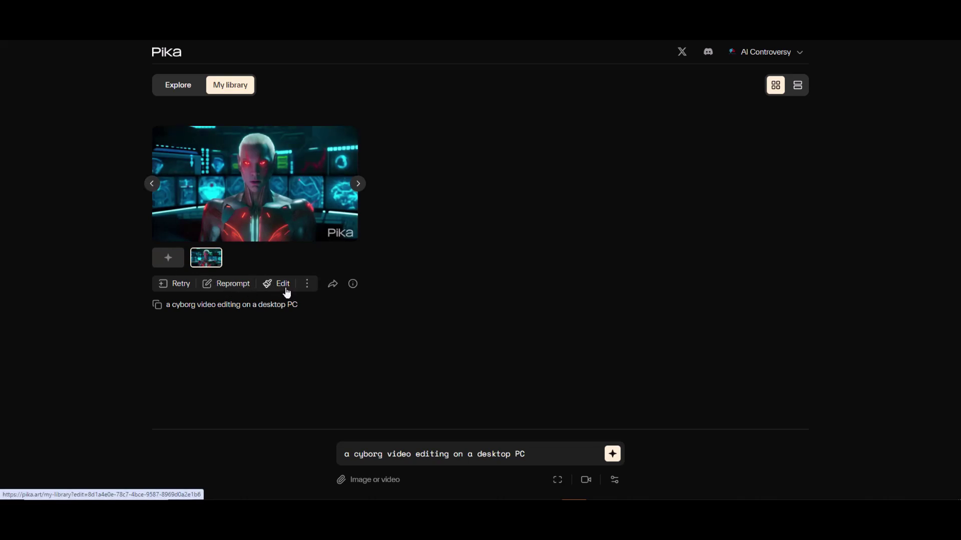
left_click(313, 289)
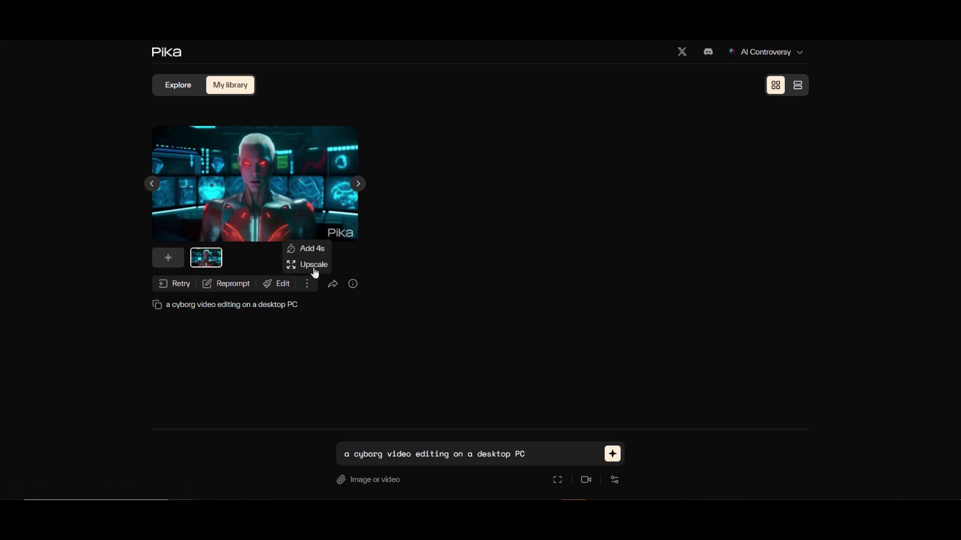
left_click(310, 284)
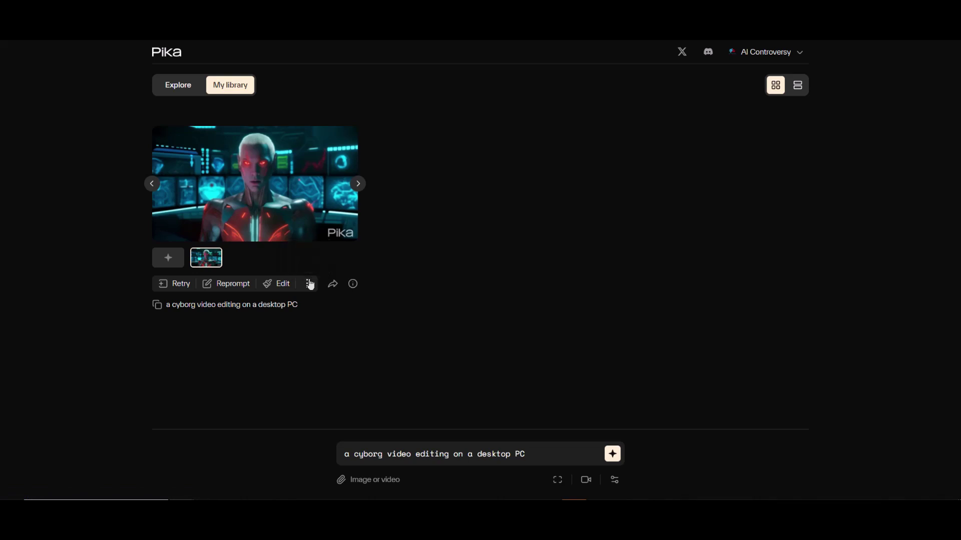
Load the cyborg video into Edit, preview Modify region and Expand canvas, then show the red-chested variation
left_click(283, 289)
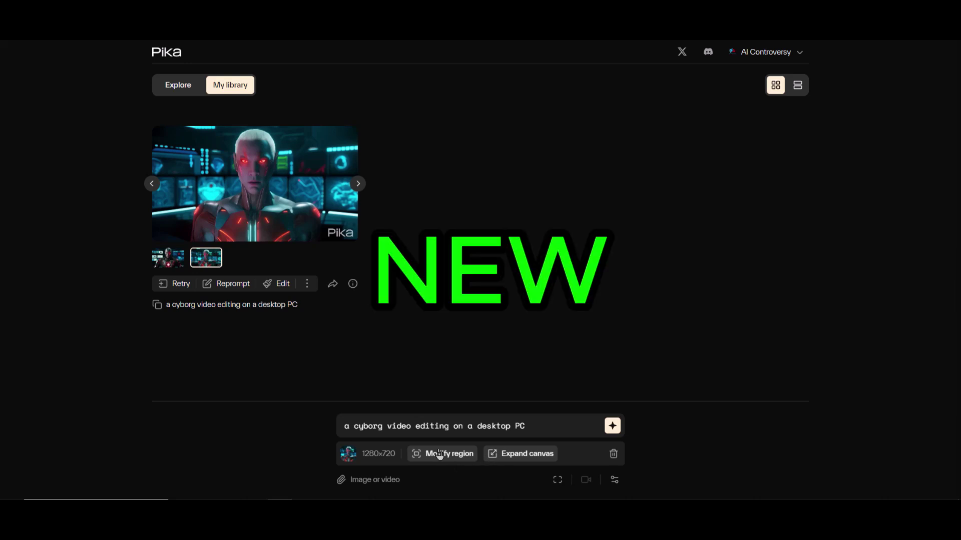
left_click(456, 454)
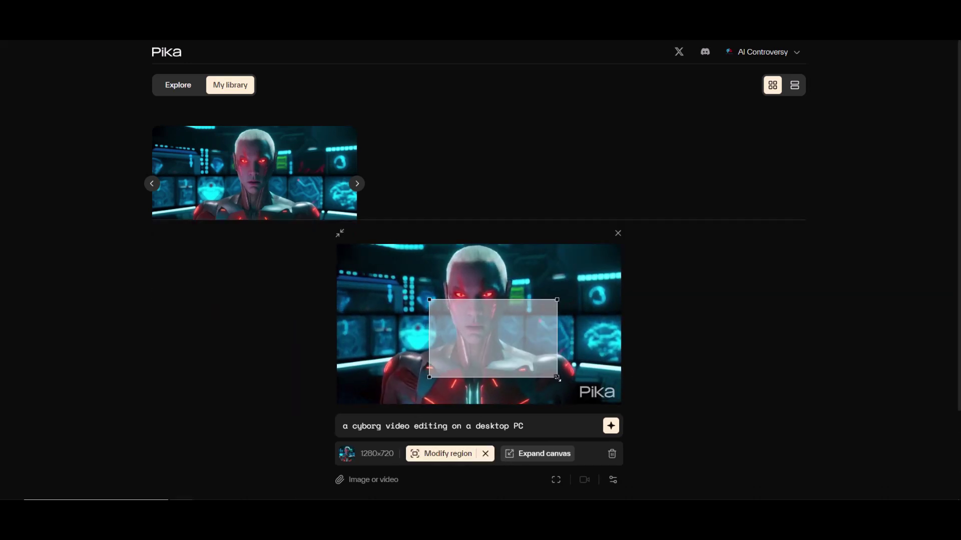
left_click(534, 459)
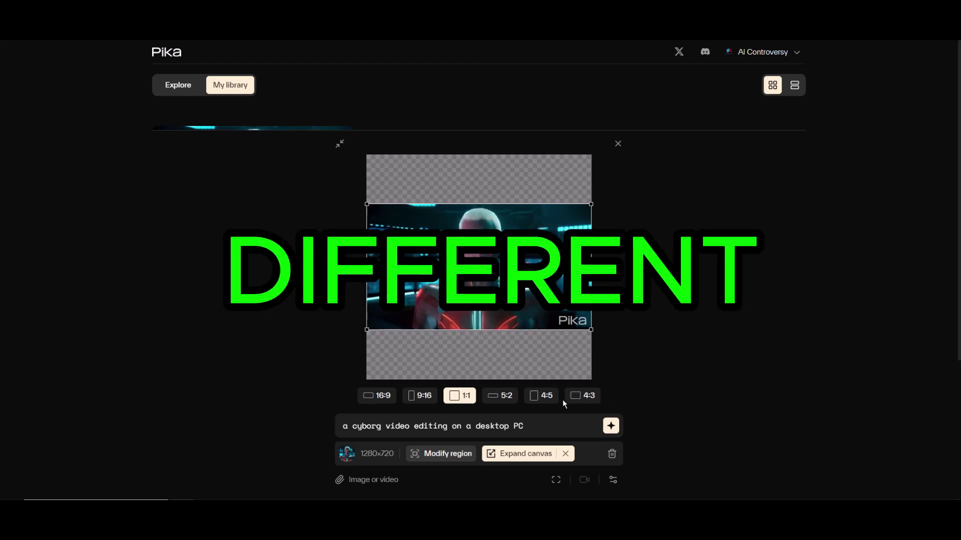
left_click(566, 454)
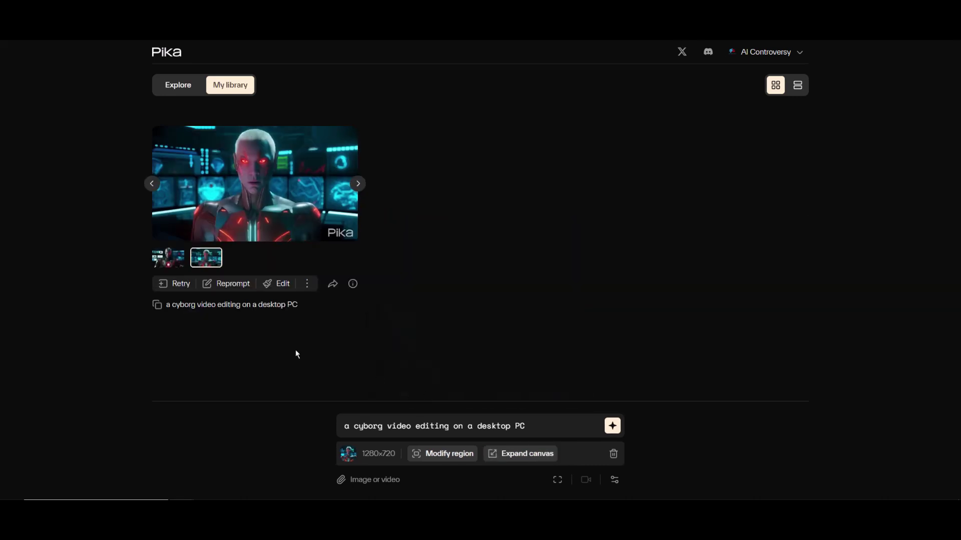
left_click(172, 266)
mouse_move(260, 182)
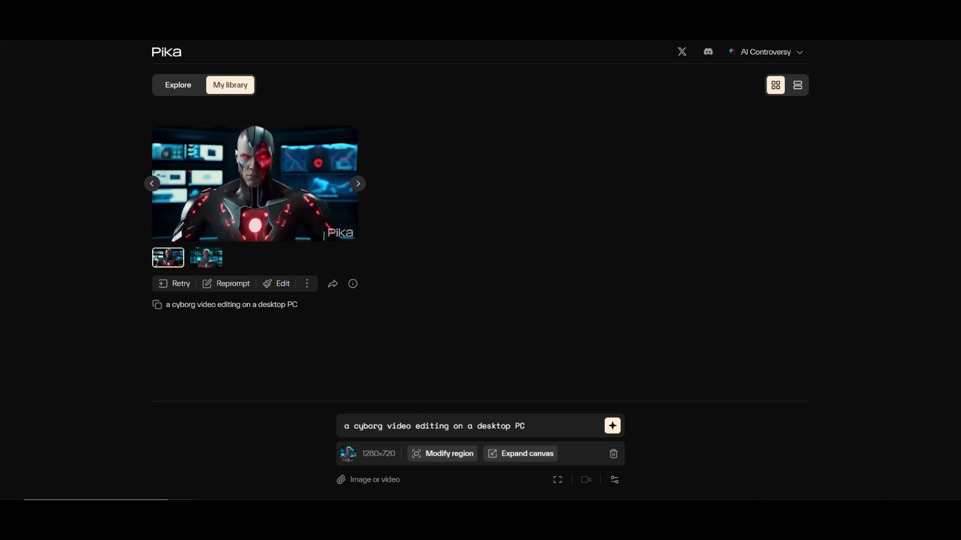
Modify the cyborg's head region with the prompt 'full metal helmet' and generate it
left_click(451, 458)
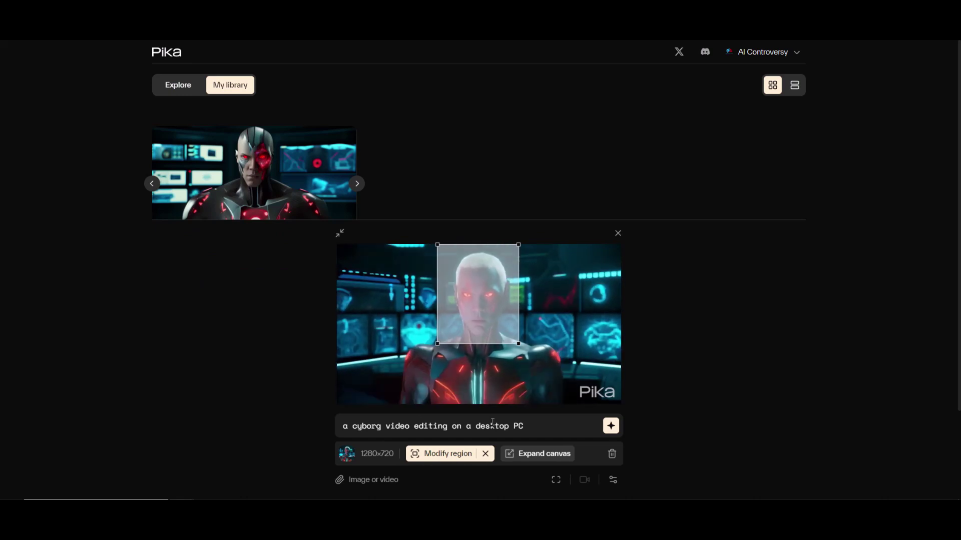
left_click_drag(524, 427, 279, 407)
type("full metal helmet")
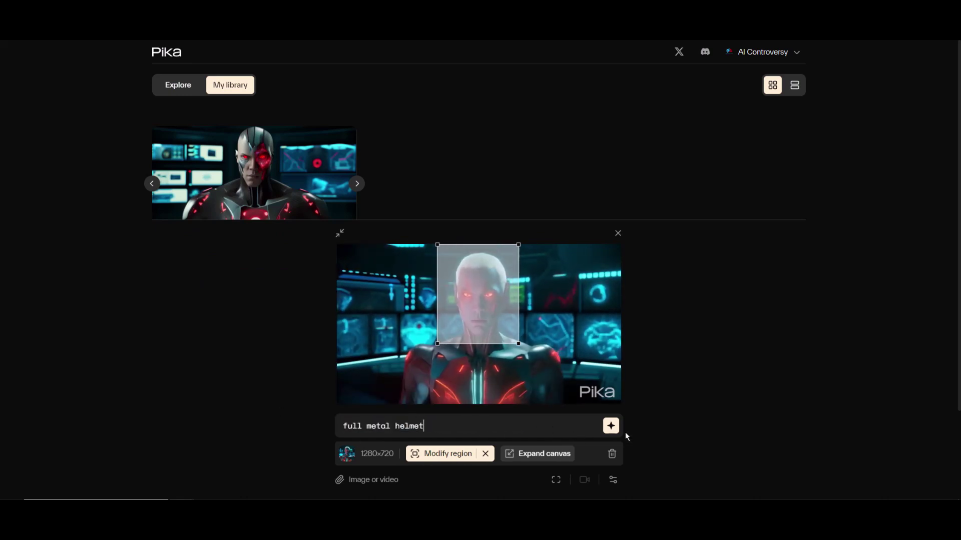
left_click(611, 427)
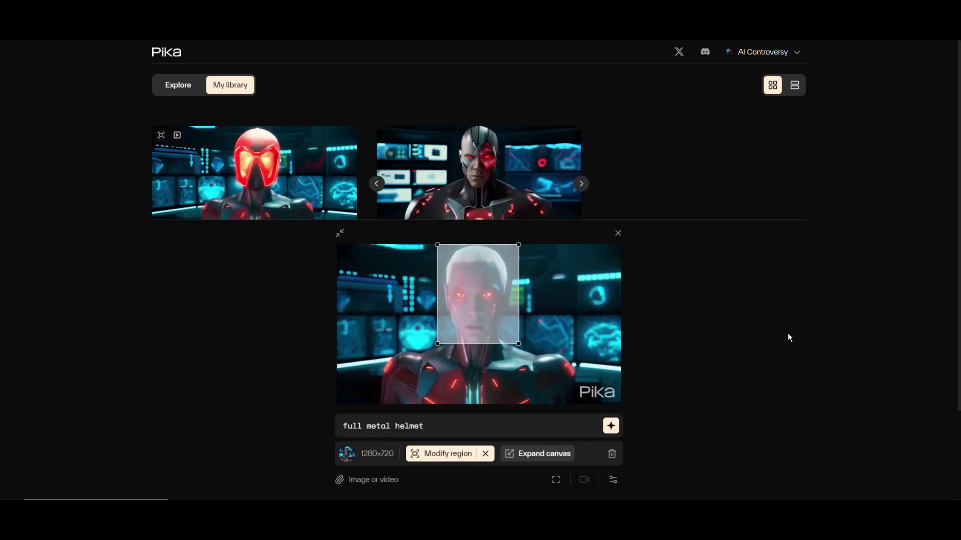
left_click(619, 233)
mouse_move(241, 189)
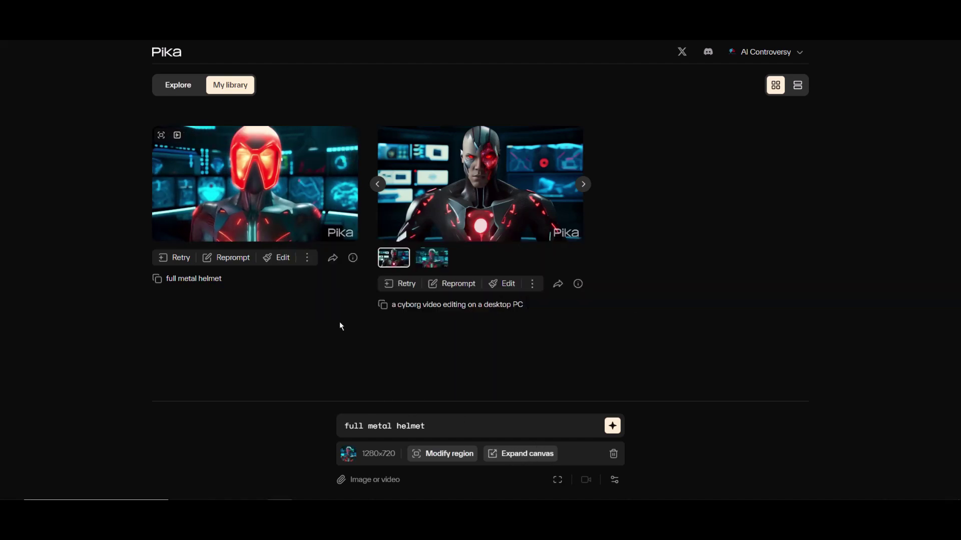
Expand the red-helmet video's canvas to a 9:16 frame and generate it
left_click(615, 457)
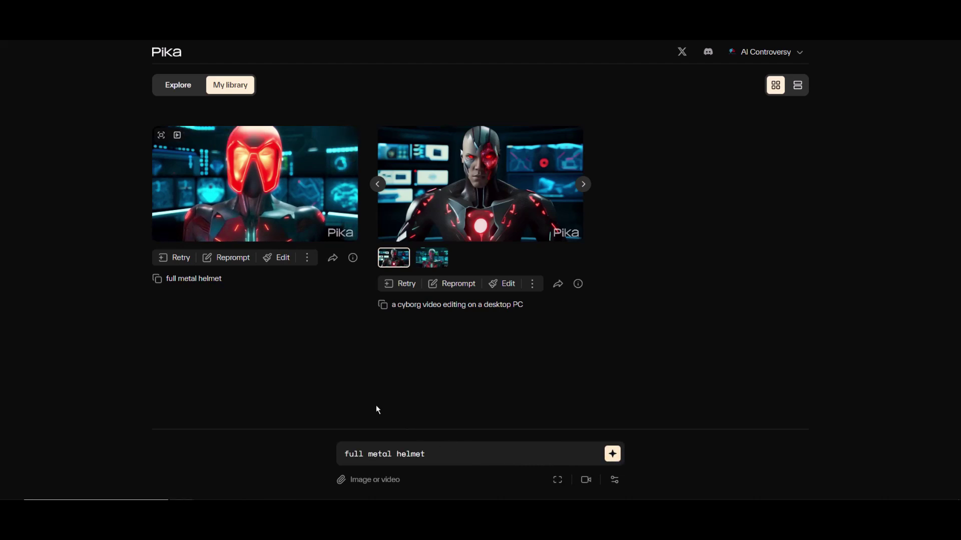
left_click(275, 258)
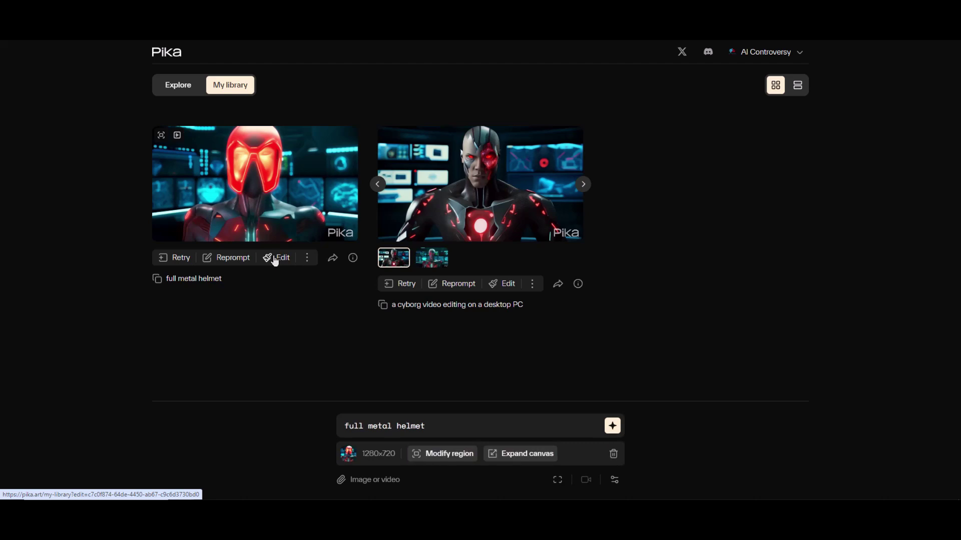
left_click(512, 456)
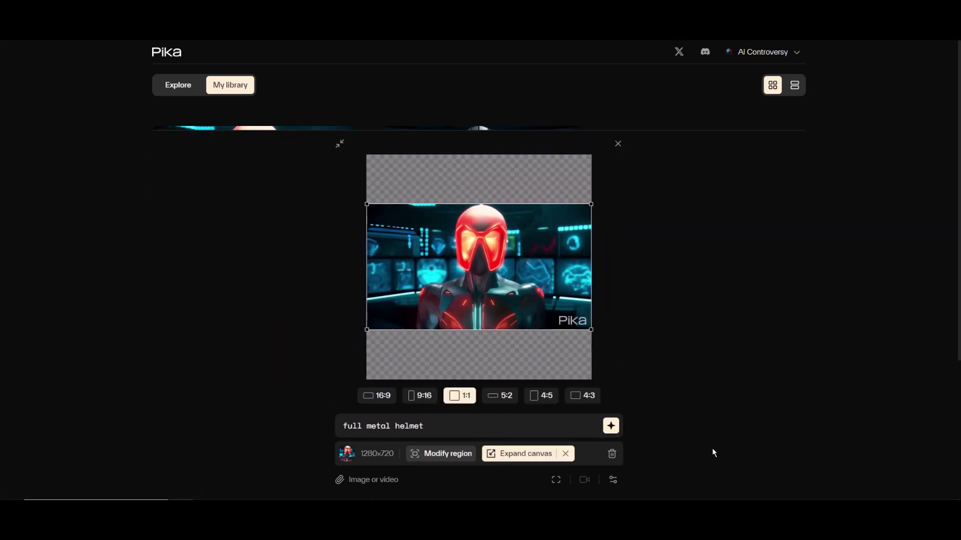
left_click(423, 397)
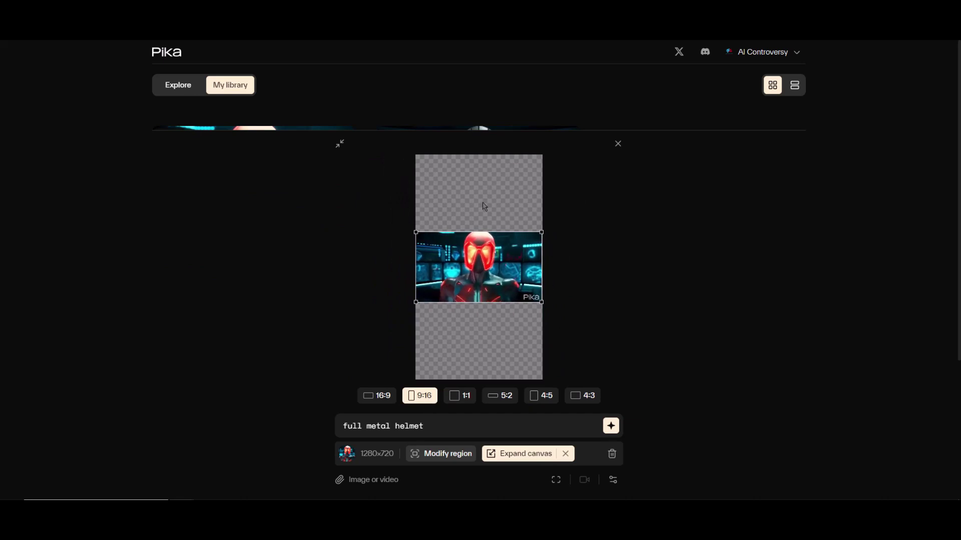
left_click(611, 427)
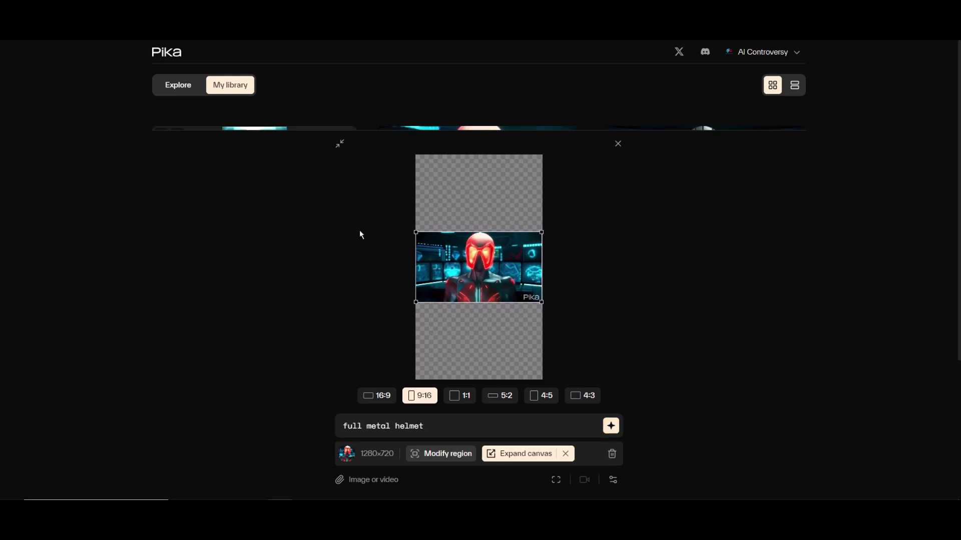
Collapse the expand-canvas editor and watch the vertical helmet video full size
left_click(340, 146)
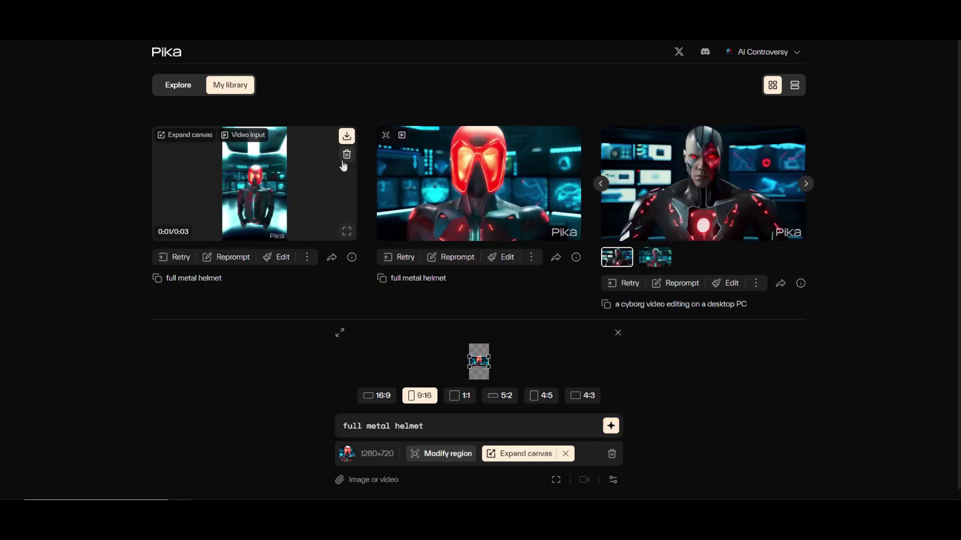
mouse_move(251, 208)
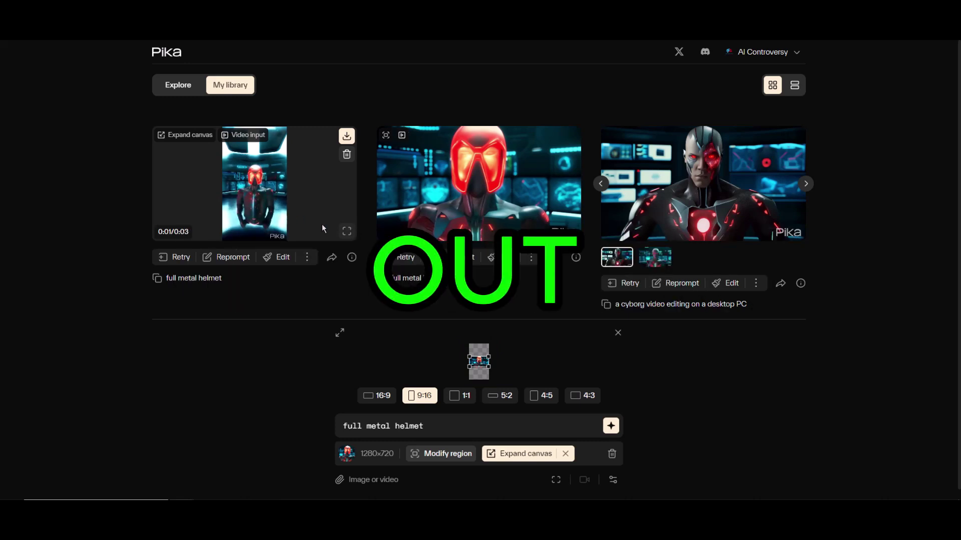
left_click(346, 231)
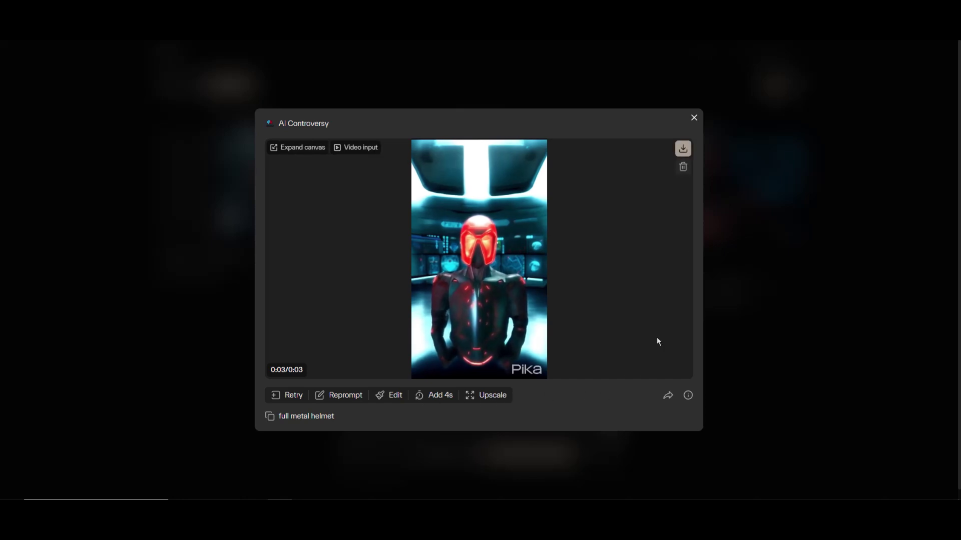
left_click(695, 118)
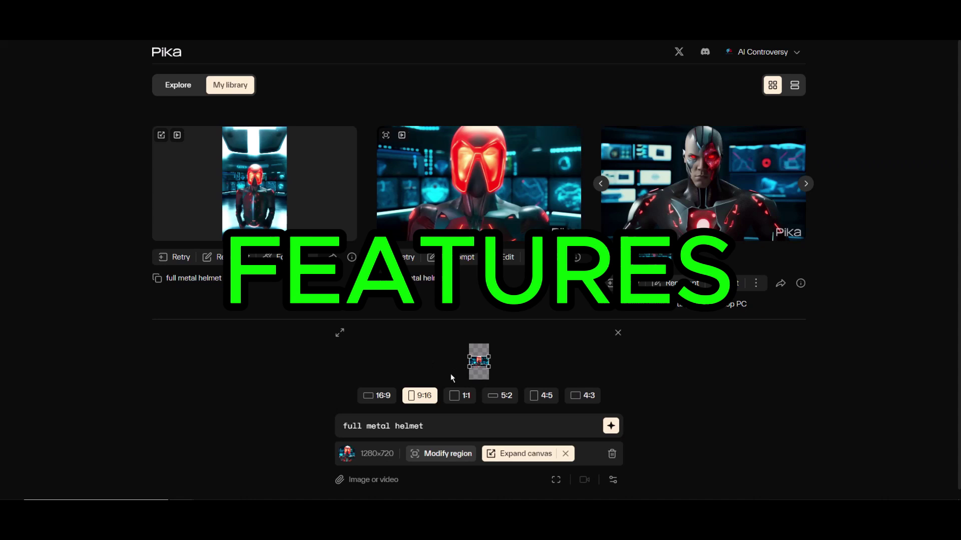
Clear the attached image and reprompt from the cyborg desktop PC video
left_click(610, 453)
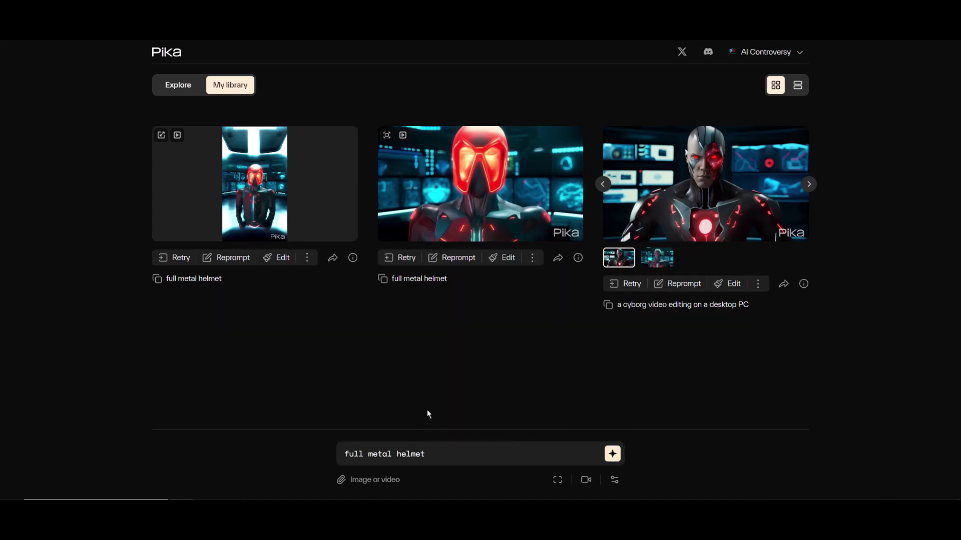
left_click(350, 481)
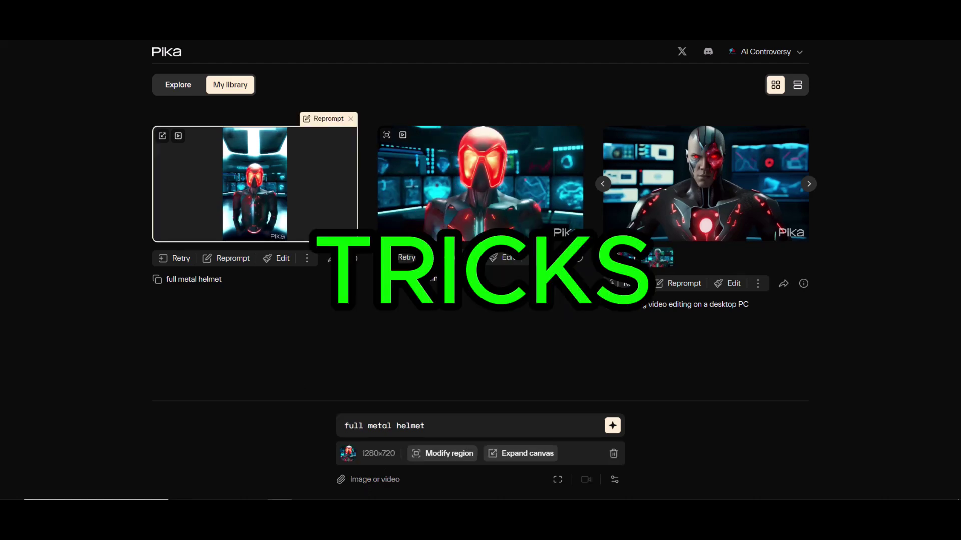
left_click(673, 260)
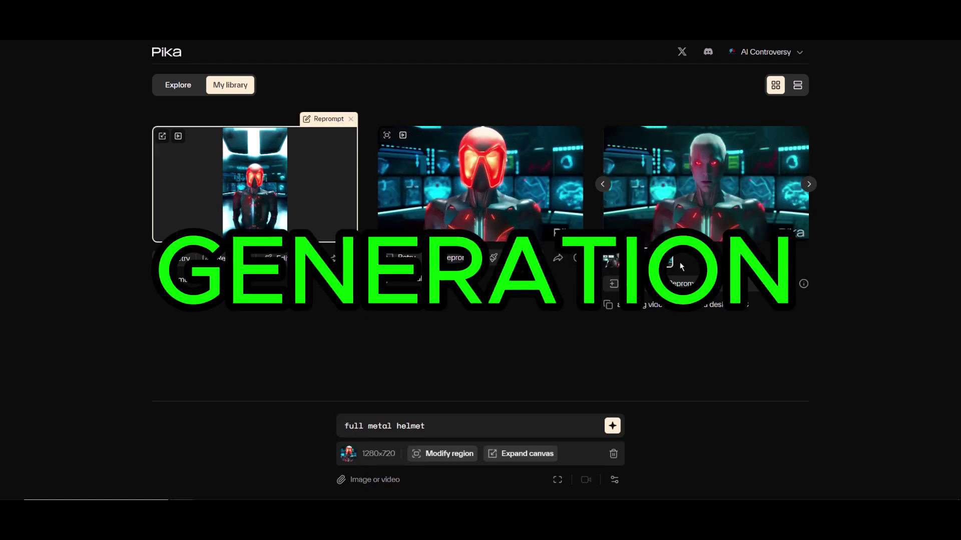
left_click(679, 284)
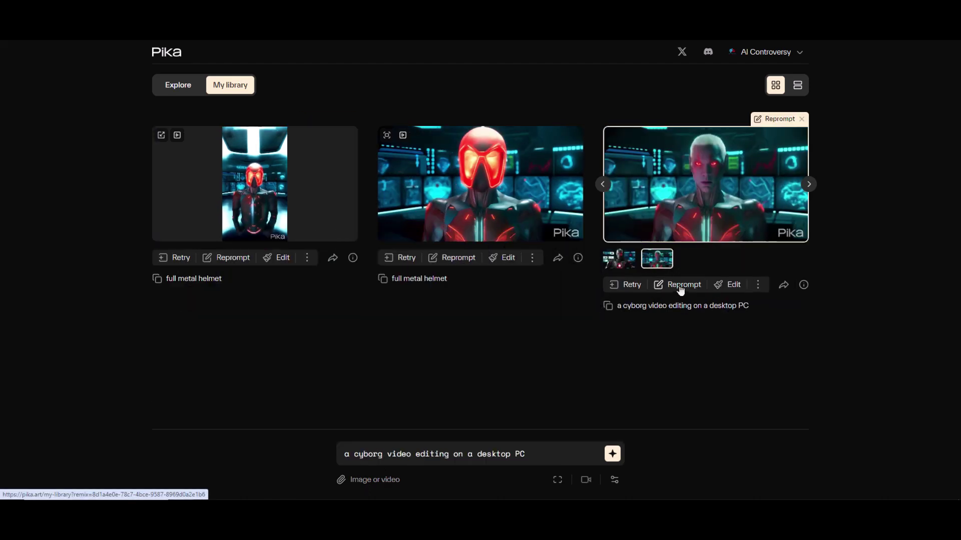
View the cyborg video's generation parameters and copy its seed value
left_click(803, 289)
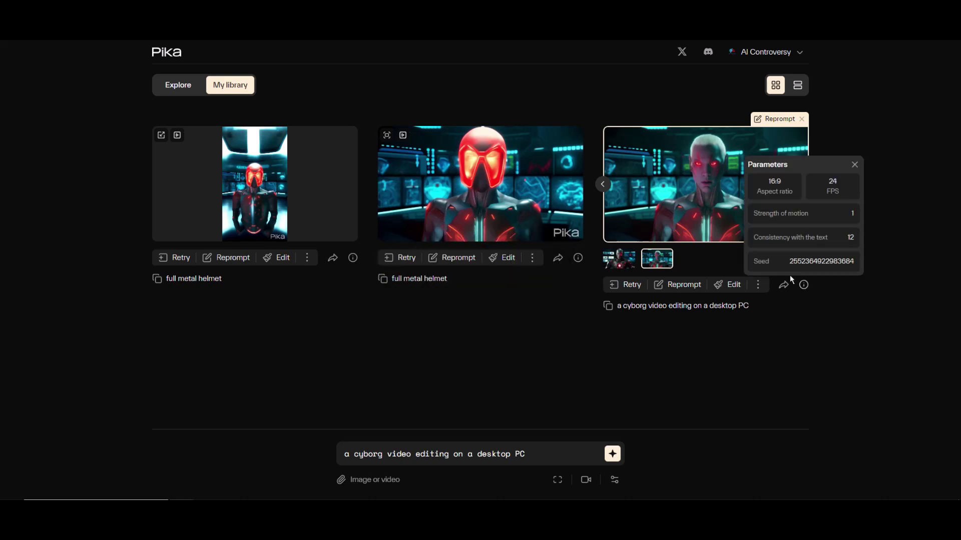
left_click_drag(790, 266, 858, 266)
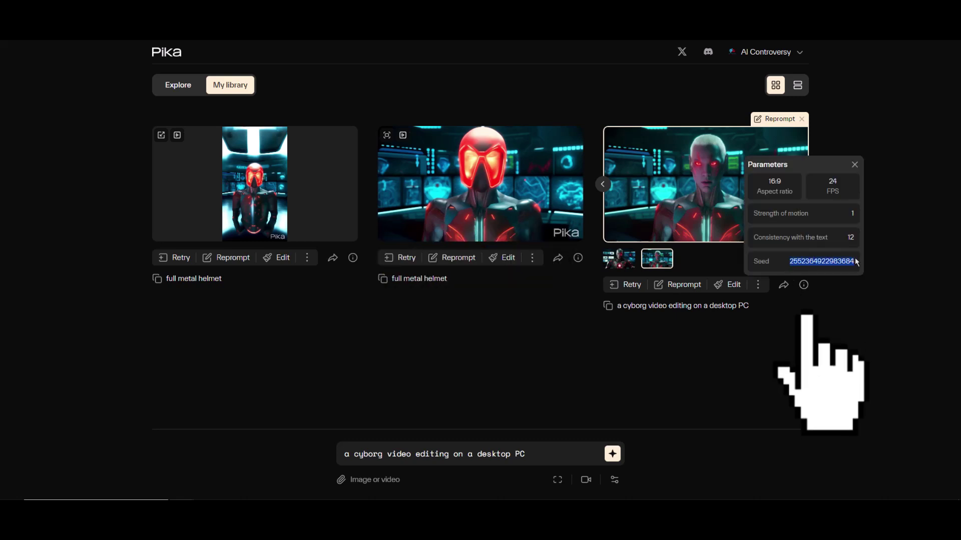
left_click(854, 313)
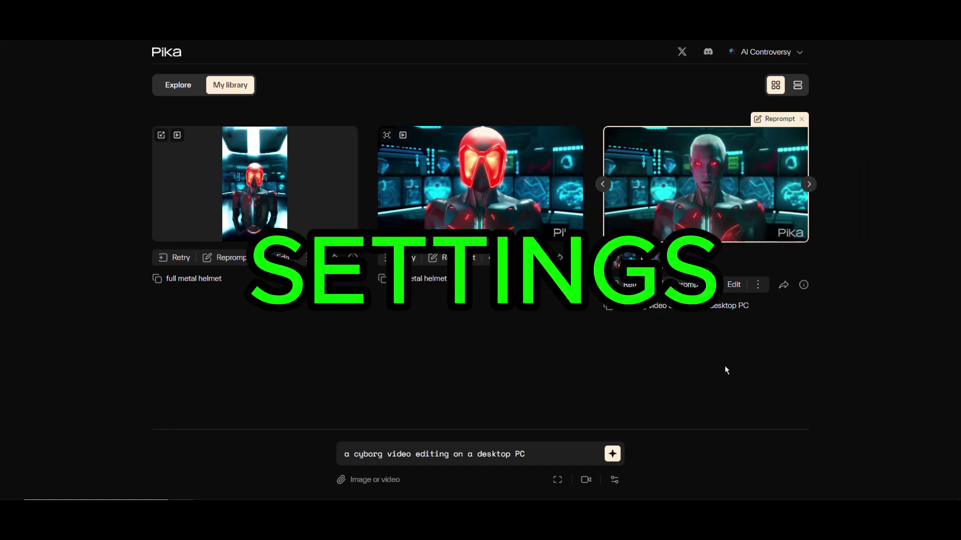
Review the negative prompt and seed in advanced settings, then generate the new cyborg video
left_click(616, 482)
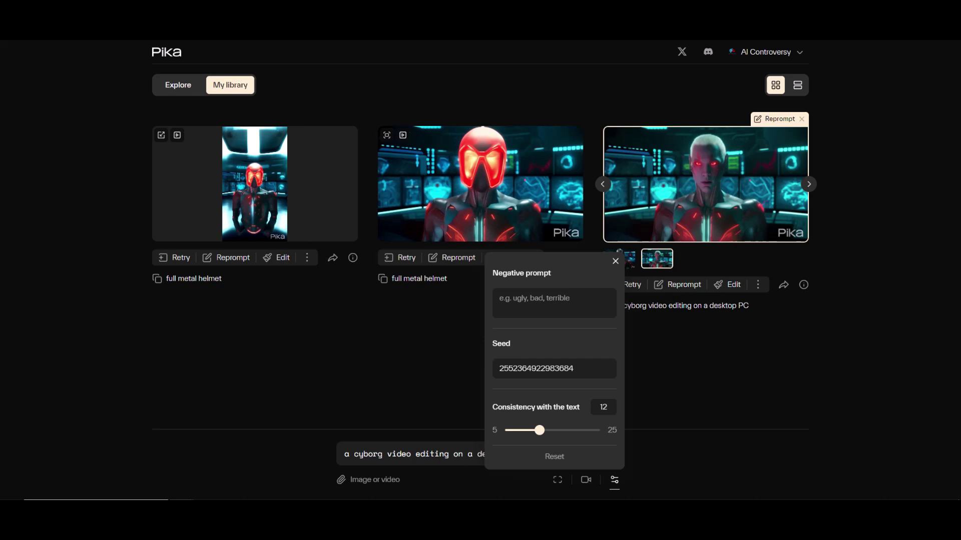
scroll(589, 314, "down", 3)
scroll(590, 312, "up", 4)
left_click(596, 311)
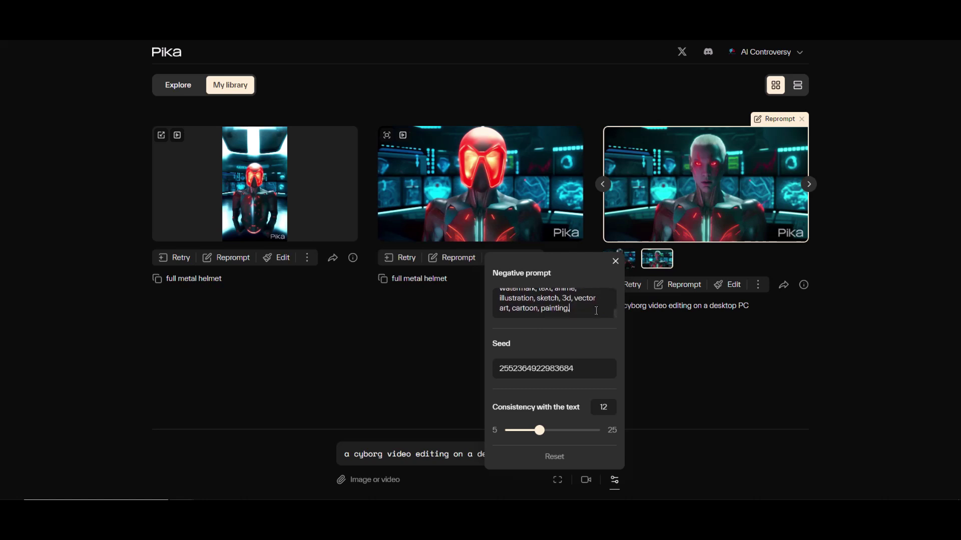
scroll(595, 310, "up", 3)
scroll(596, 310, "down", 5)
left_click(713, 379)
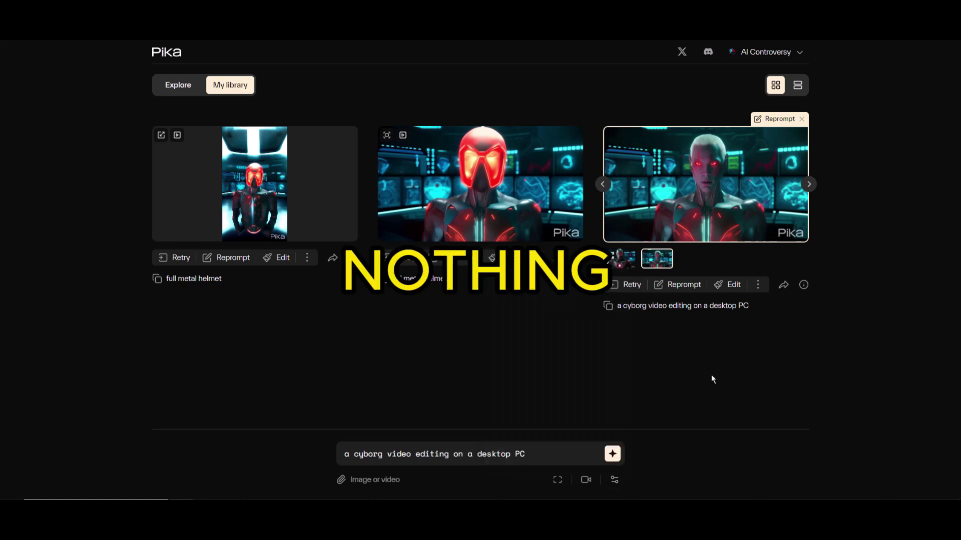
left_click(612, 454)
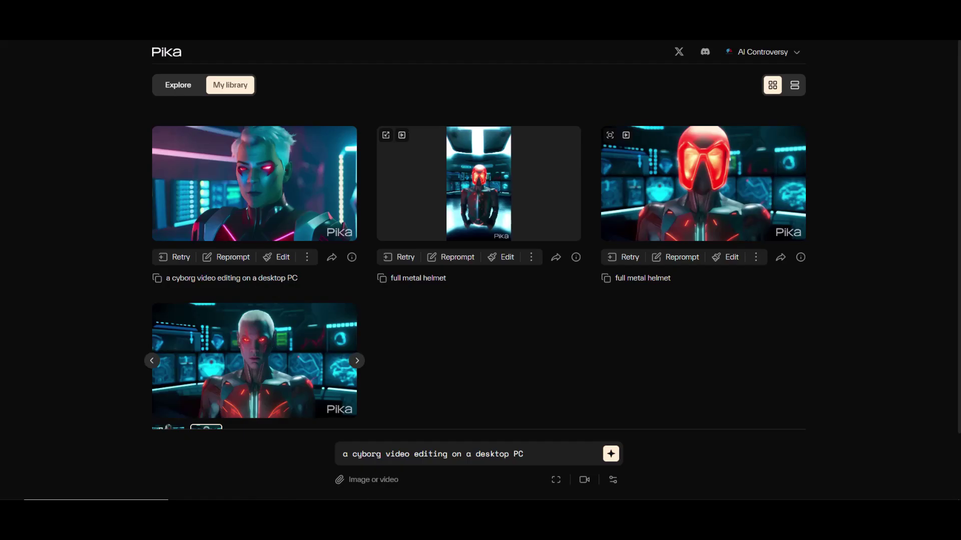
Drop the Stable Diffusion robot-at-iMac image into Pika as the source and clear the prefilled prompt
left_click_drag(815, 325, 370, 461)
key("ctrl+a")
key("BackSpace")
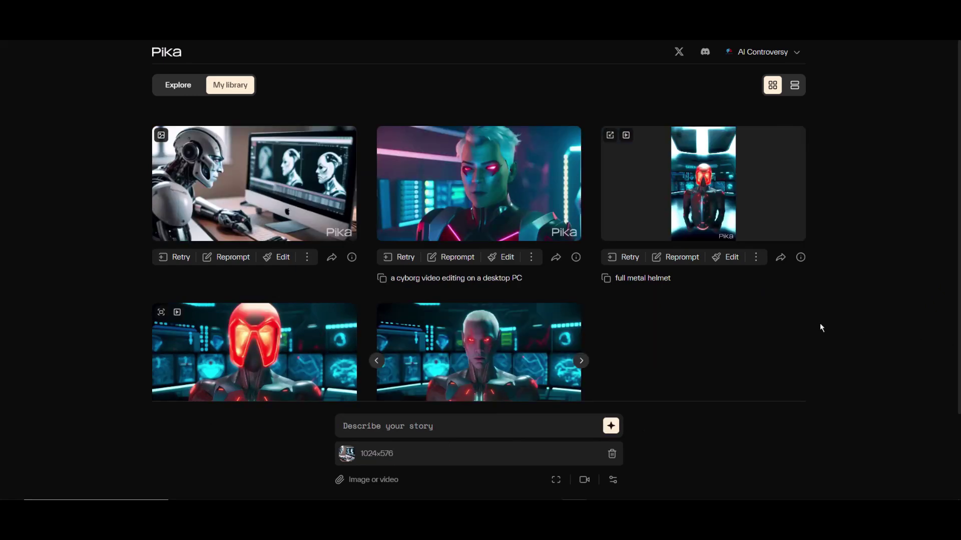
Extend the robot-at-computer clip by 4 seconds and open the 7-second result
left_click(345, 236)
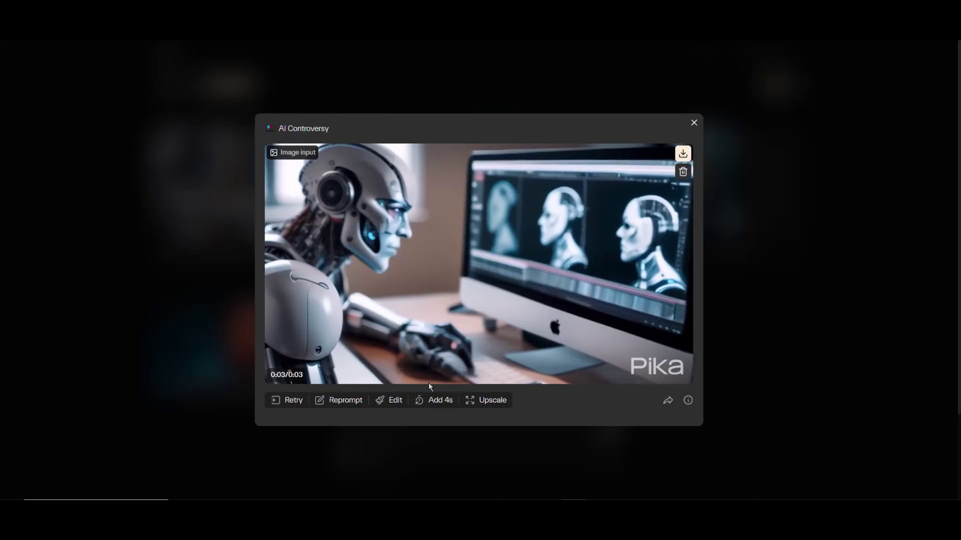
left_click(434, 400)
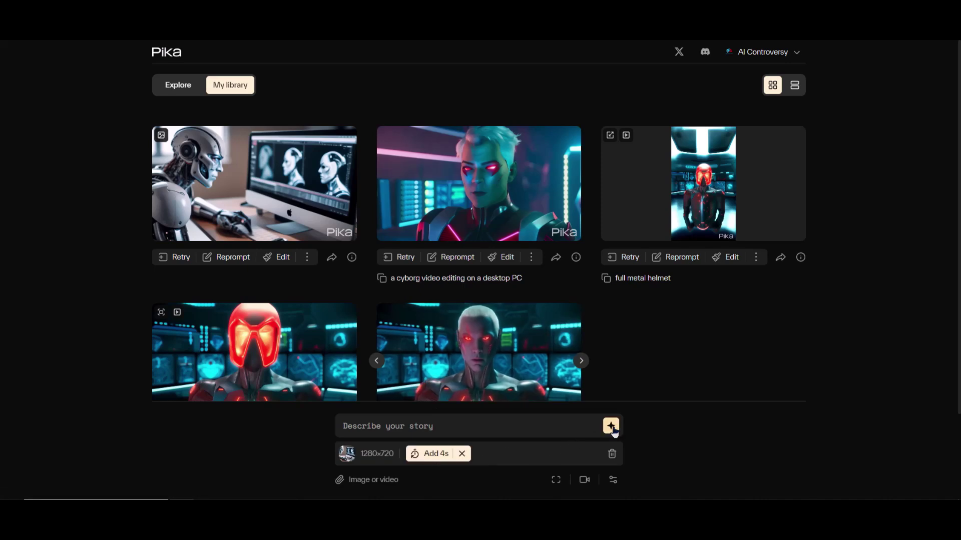
left_click(342, 227)
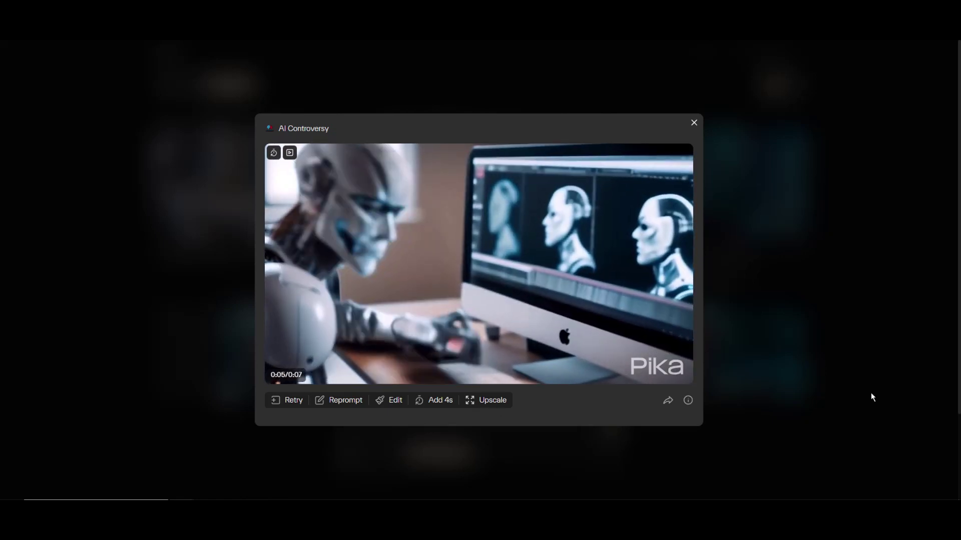
Close the extended robot video preview
left_click(874, 342)
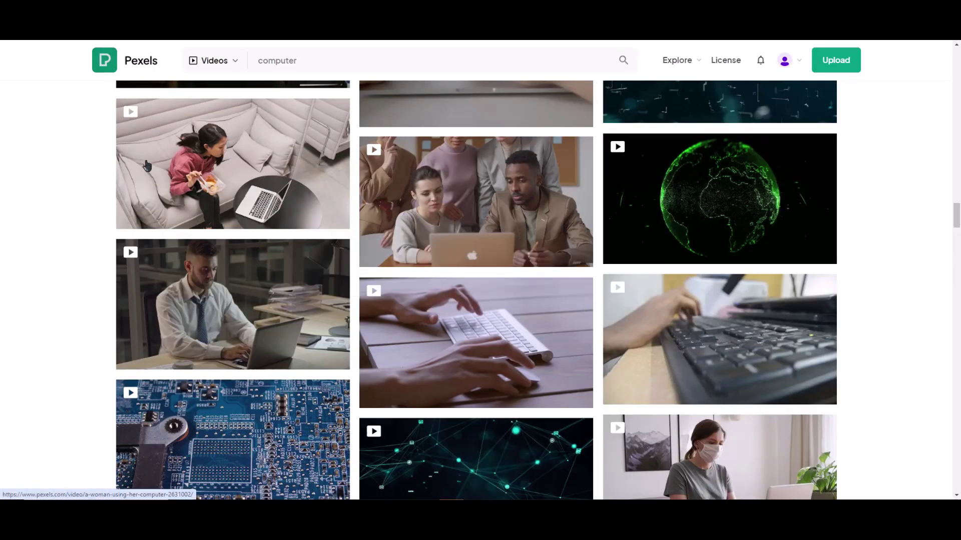
mouse_move(201, 290)
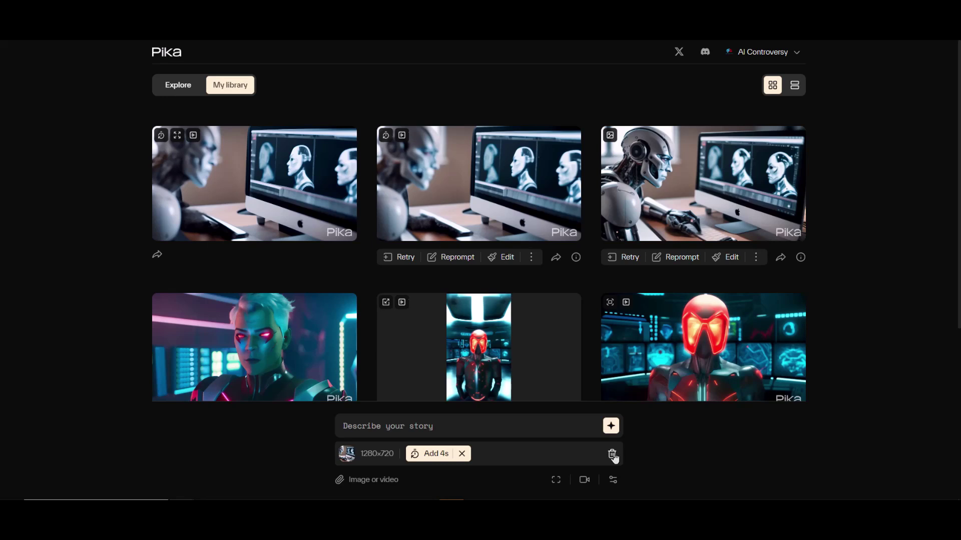
Replace the leftover image with the 3840x2160 office video and try generating; it fails for exceeding 10MB
left_click(612, 455)
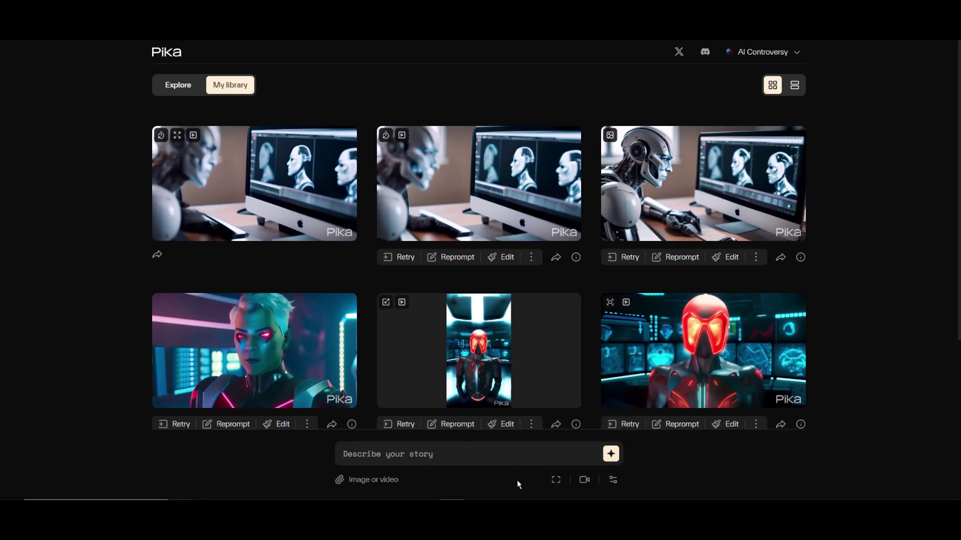
left_click_drag(960, 380, 457, 466)
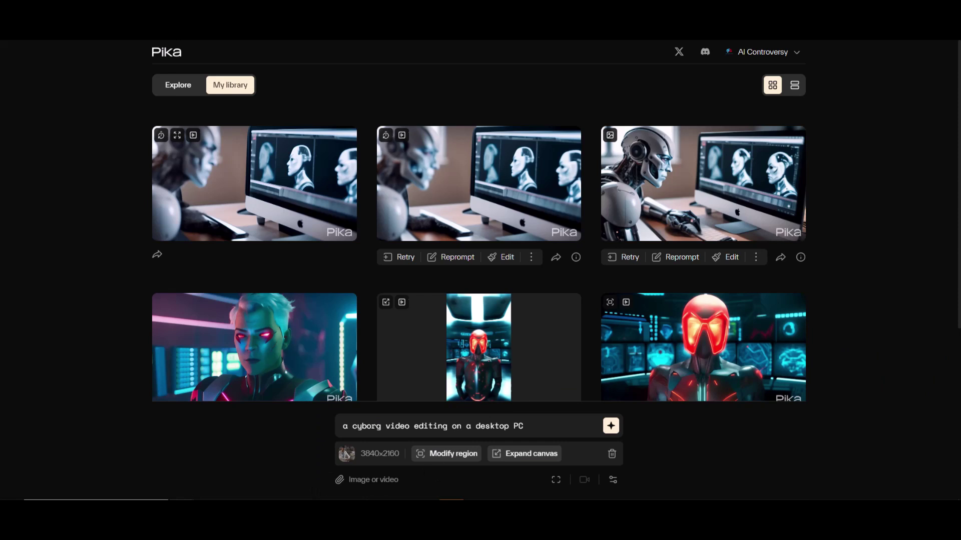
left_click(610, 428)
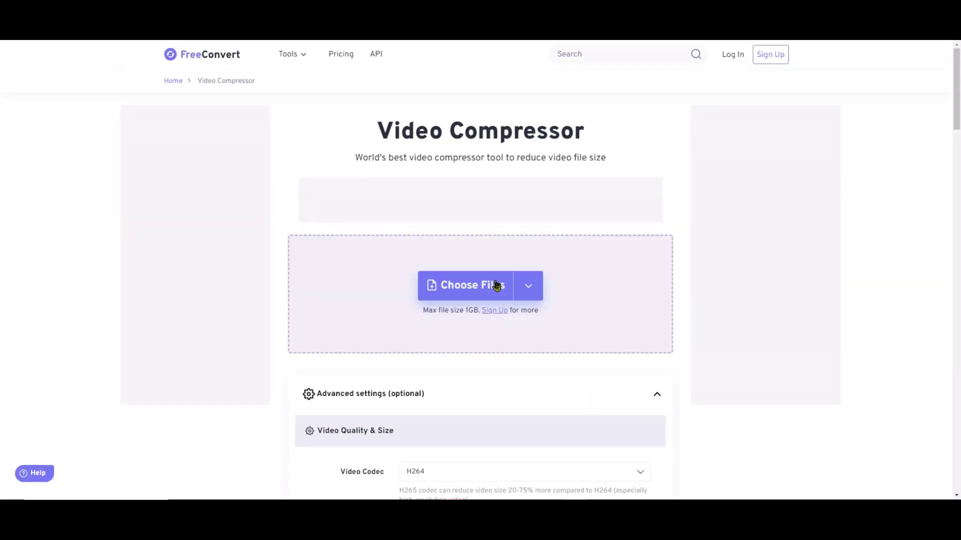
Compress video (2160p).mp4 in FreeConvert's Video Compressor, shrinking it 44% to 7.83 MB
left_click_drag(951, 290, 485, 286)
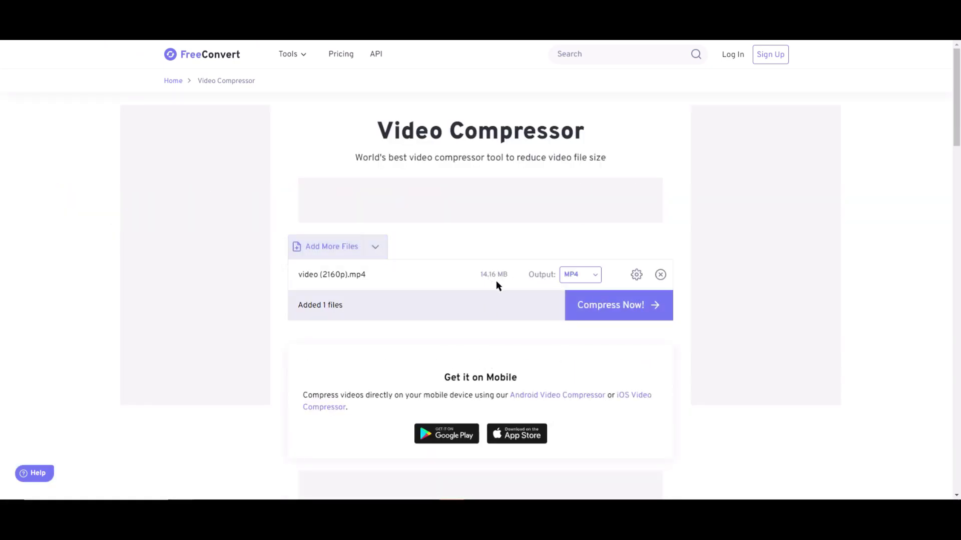
left_click(609, 313)
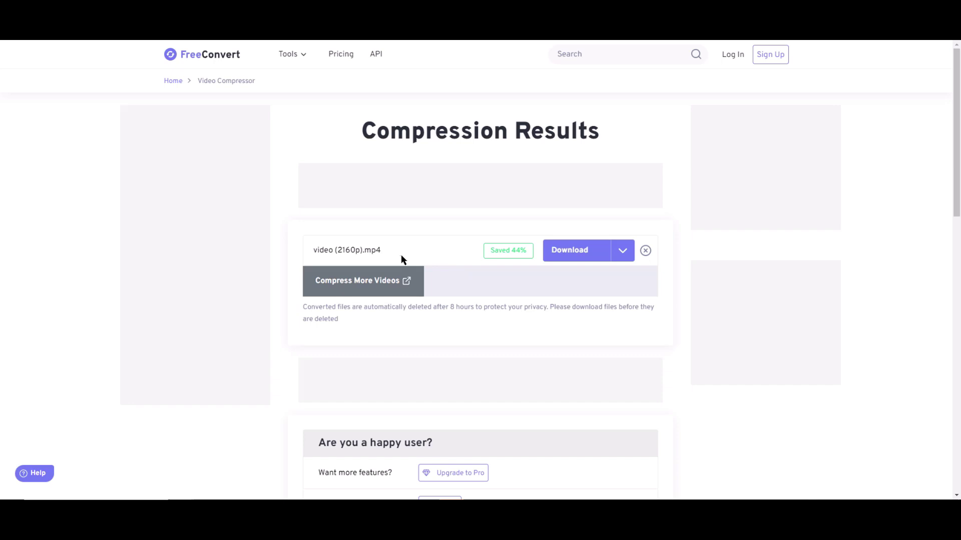
mouse_move(519, 255)
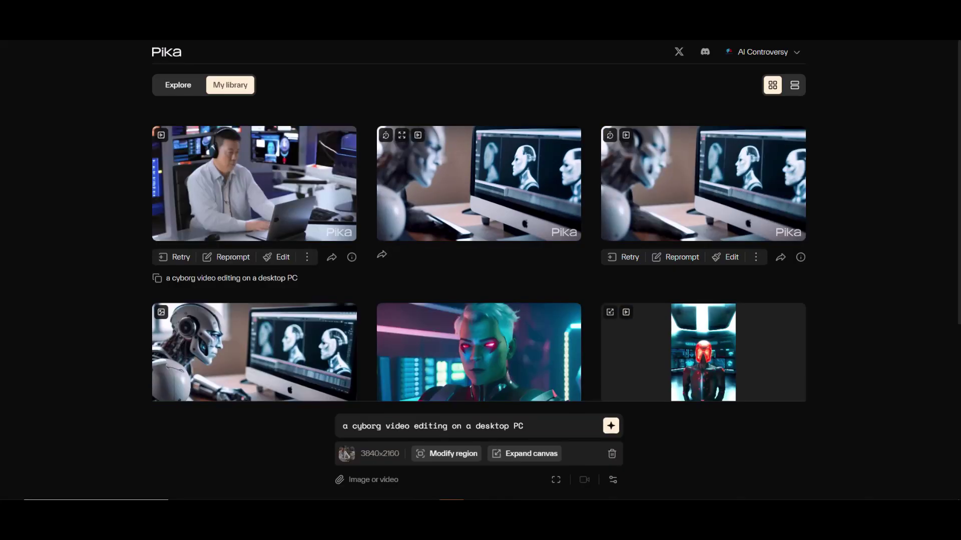
Reprompt from the compressed office video to get a metal cyborg at a laptop, then review the clip
left_click(347, 236)
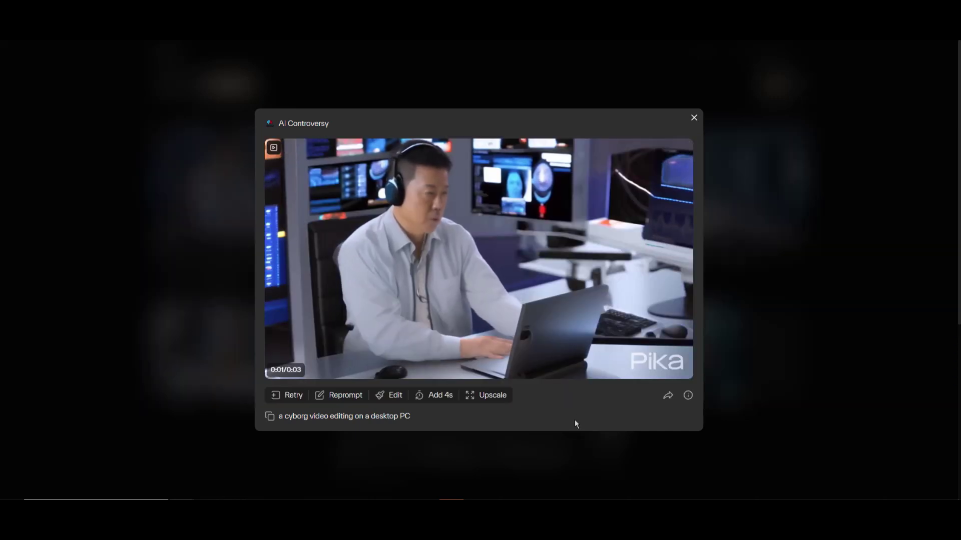
left_click(344, 396)
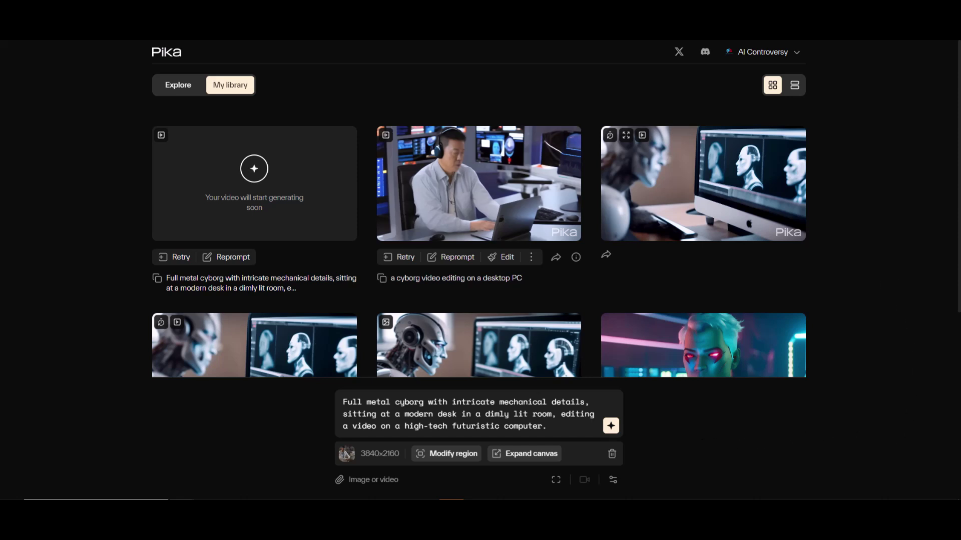
left_click(344, 228)
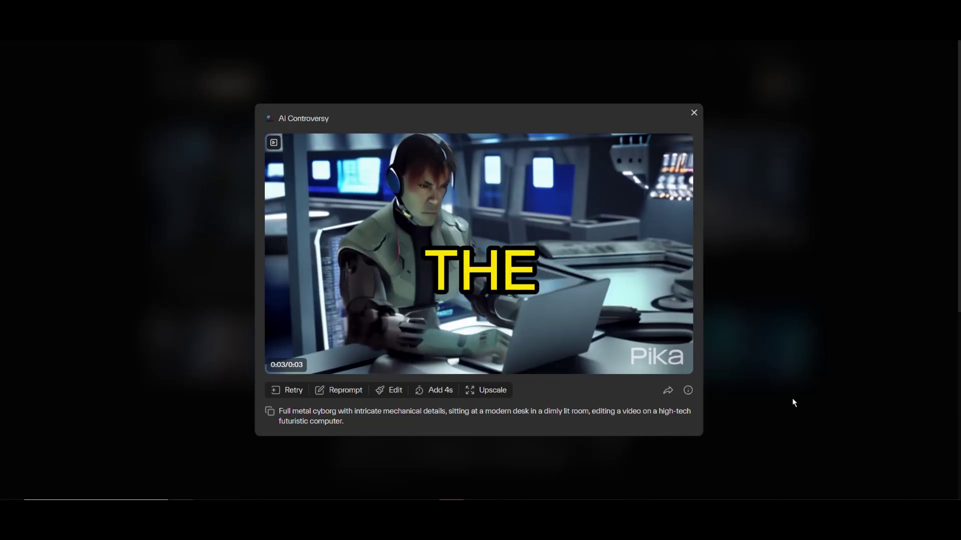
left_click(875, 339)
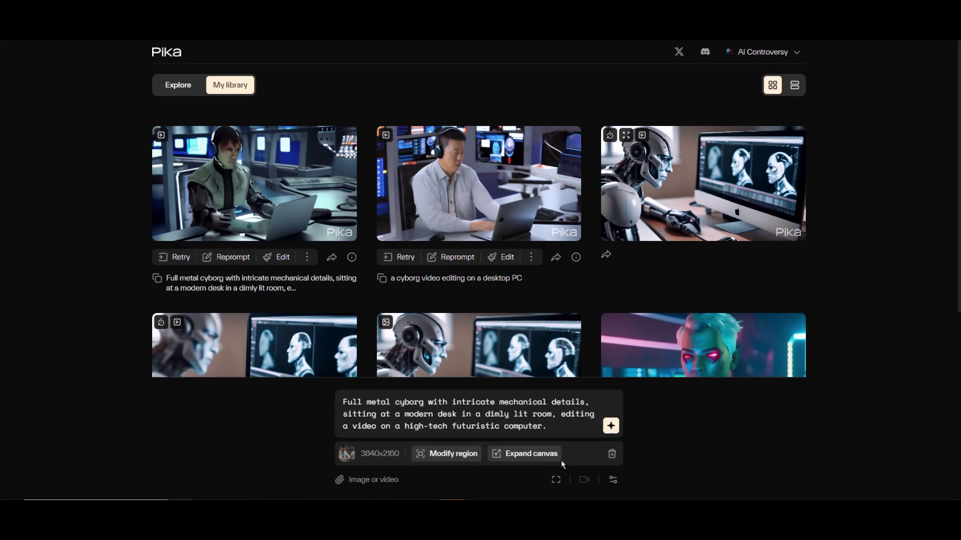
Mark a region over the man's head, prompt 'full metal cyborg helmet', generate and review it
left_click(454, 461)
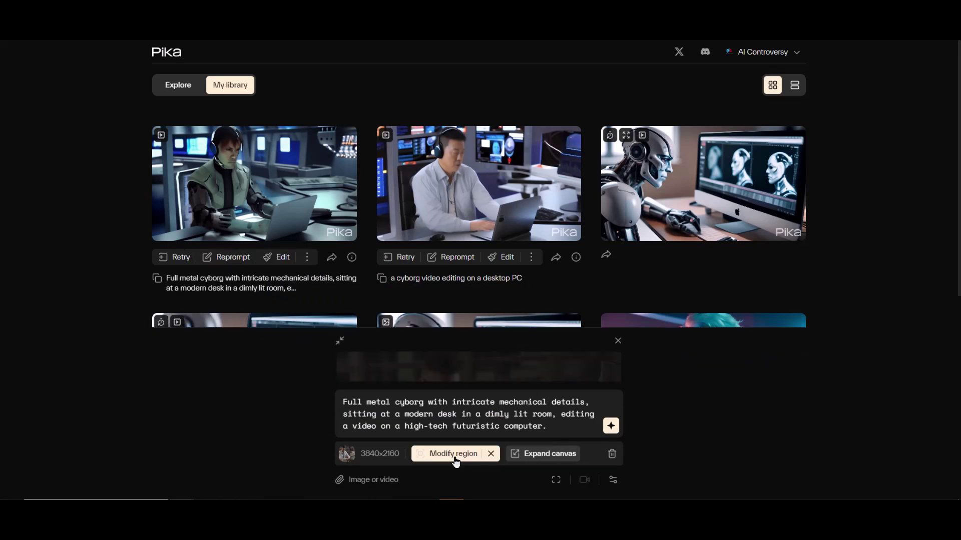
left_click_drag(483, 310, 455, 288)
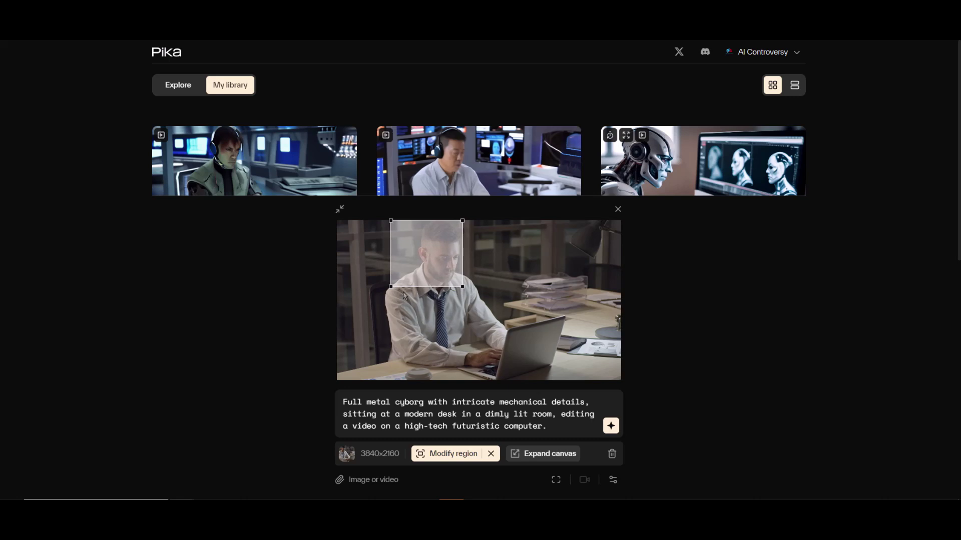
left_click_drag(392, 287, 416, 293)
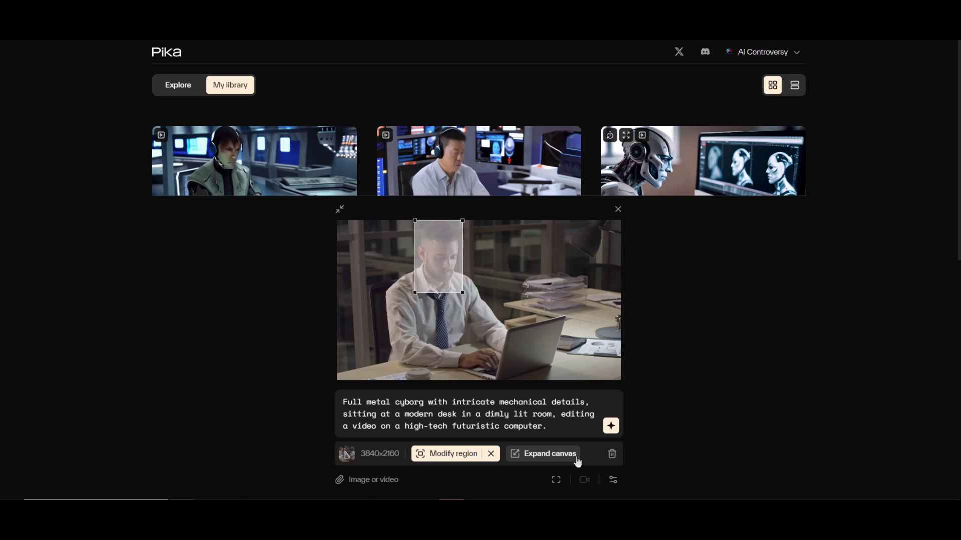
left_click_drag(547, 427, 272, 384)
type("full metal cyborg helmet")
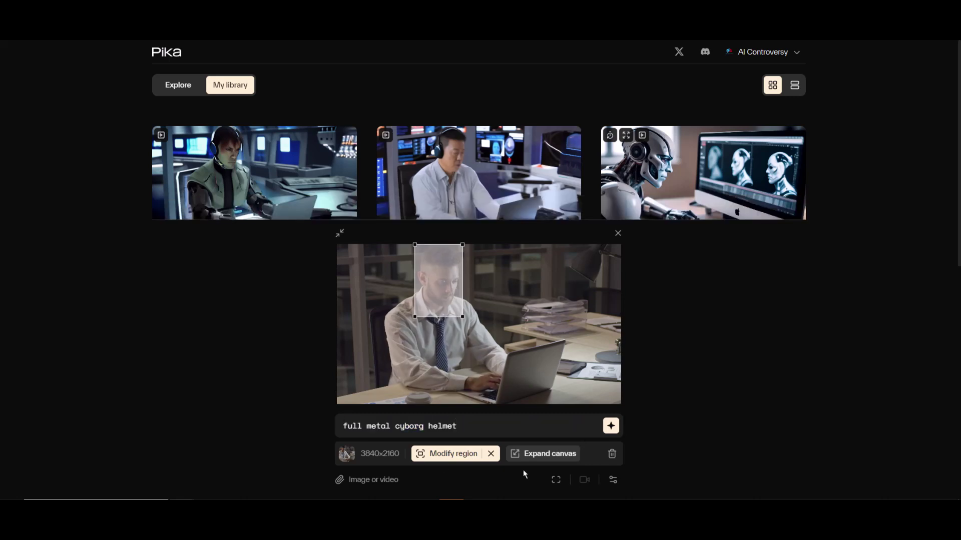
left_click(610, 426)
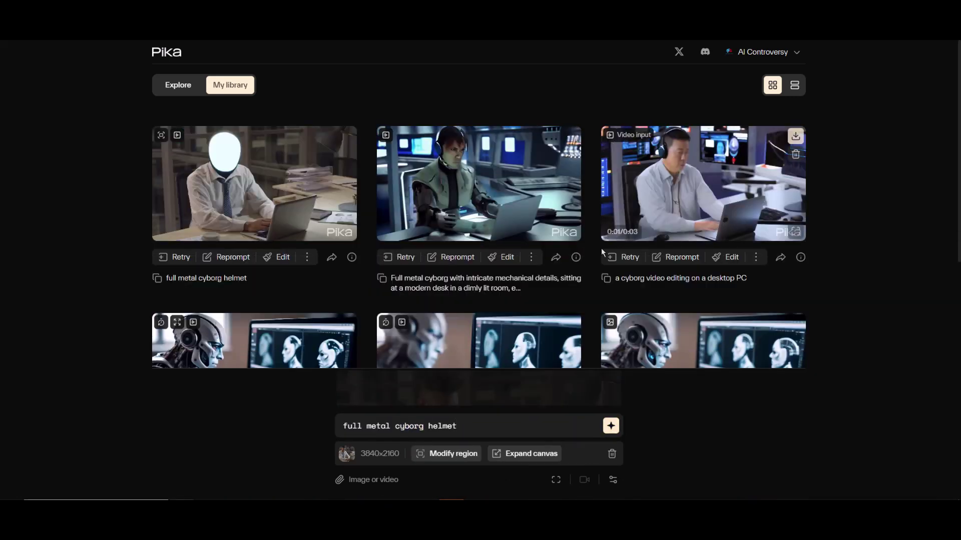
left_click(255, 184)
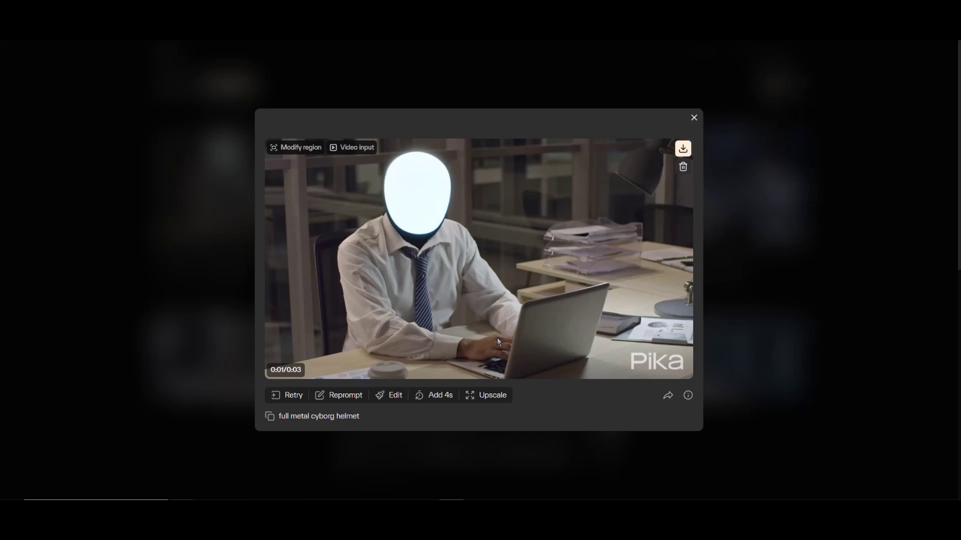
key("Escape")
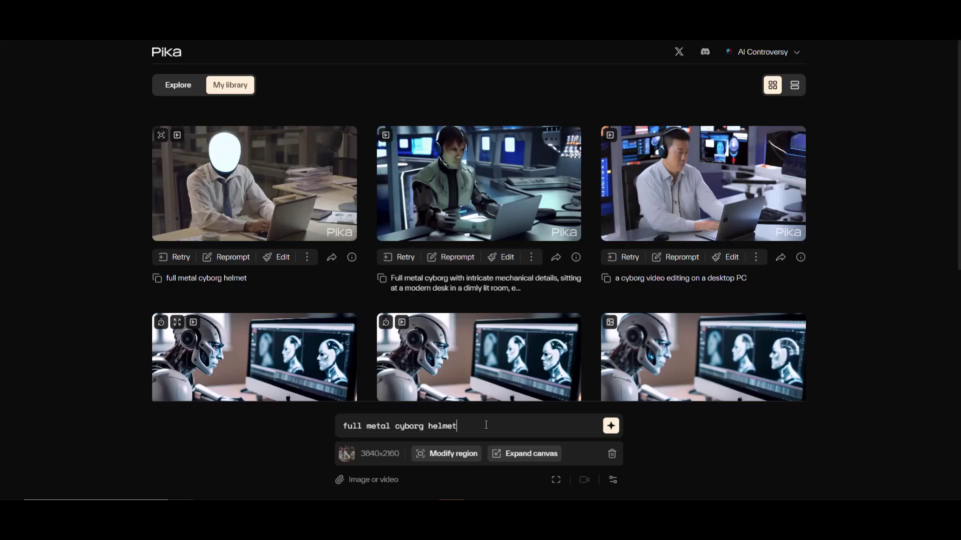
Extend the prompt with 'intricate details, mechanical' and generate the more detailed helmet version
type("tricate details, mechanical")
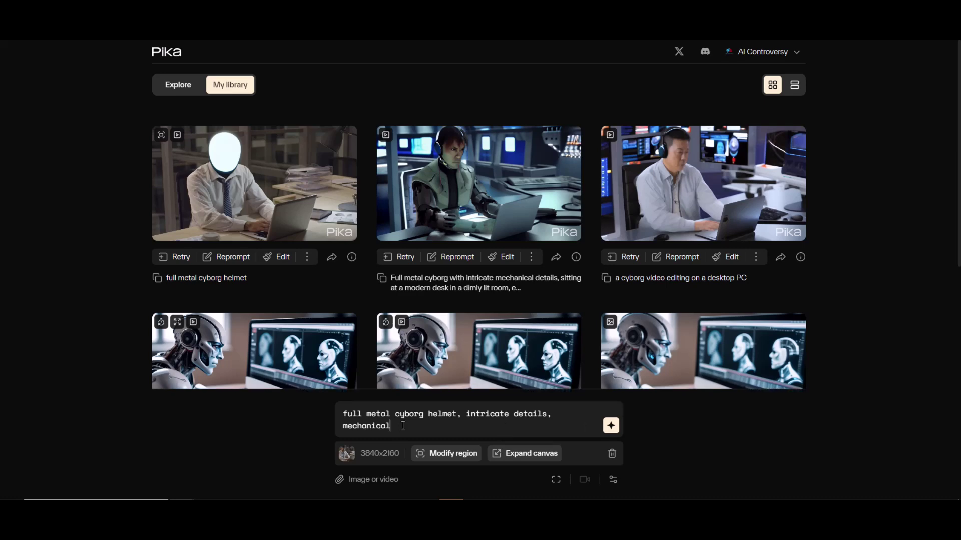
left_click_drag(391, 426, 335, 422)
left_click(415, 426)
key("Return")
left_click(344, 230)
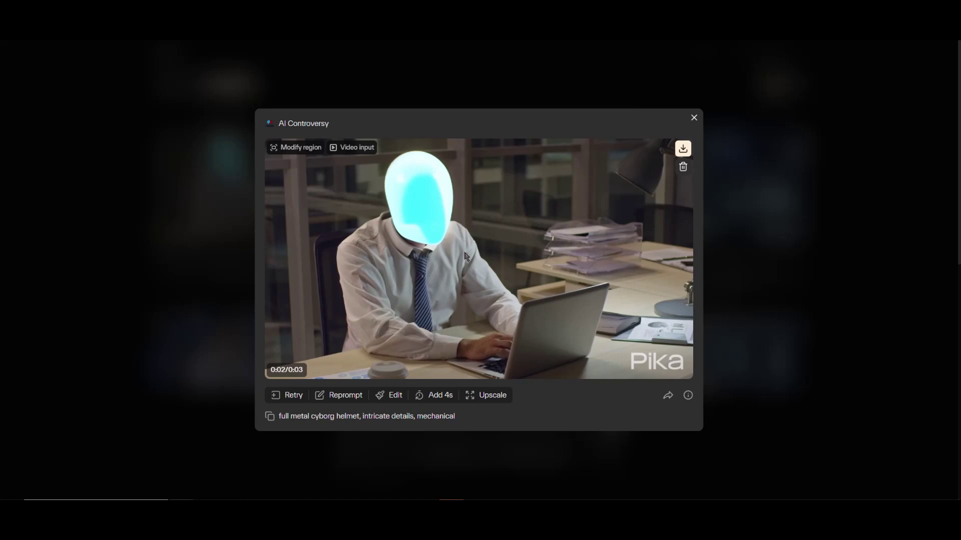
left_click(782, 481)
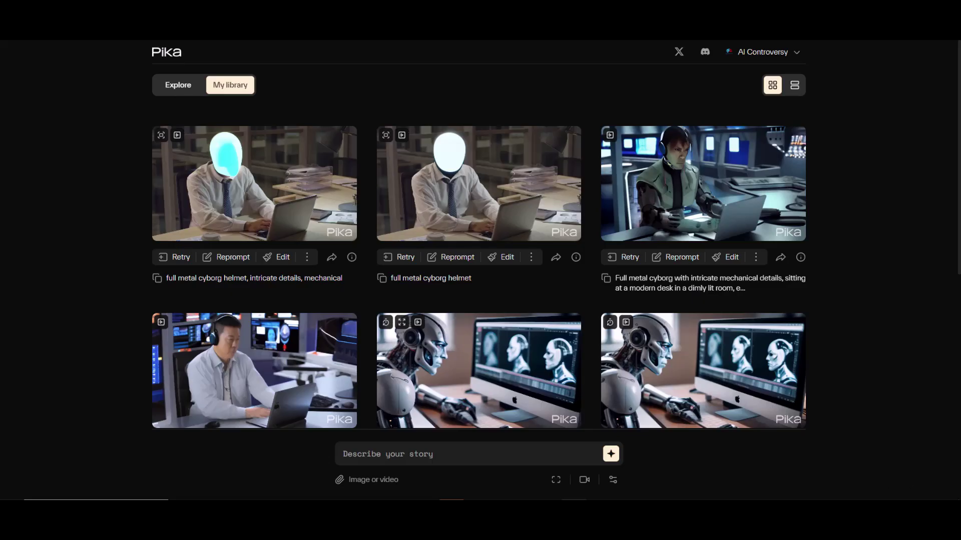
left_click_drag(909, 440, 503, 466)
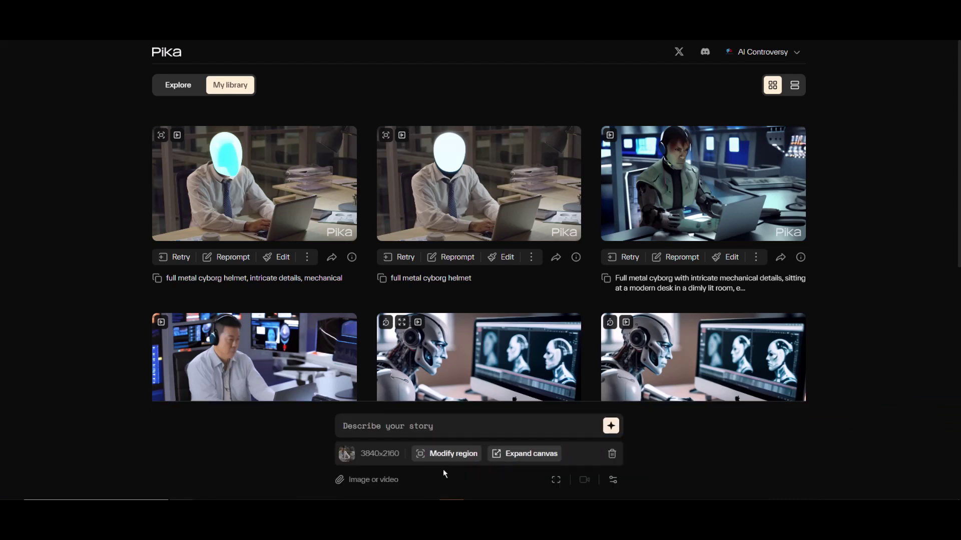
Expand the office clip's canvas to 1:1 with prompt 'man sitting at a desk working on a laptop'
left_click(529, 459)
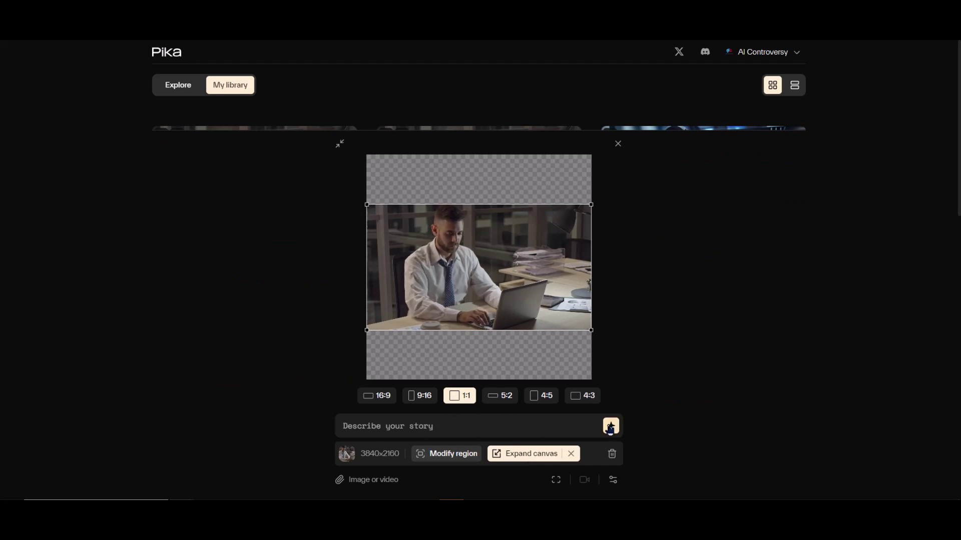
left_click(610, 427)
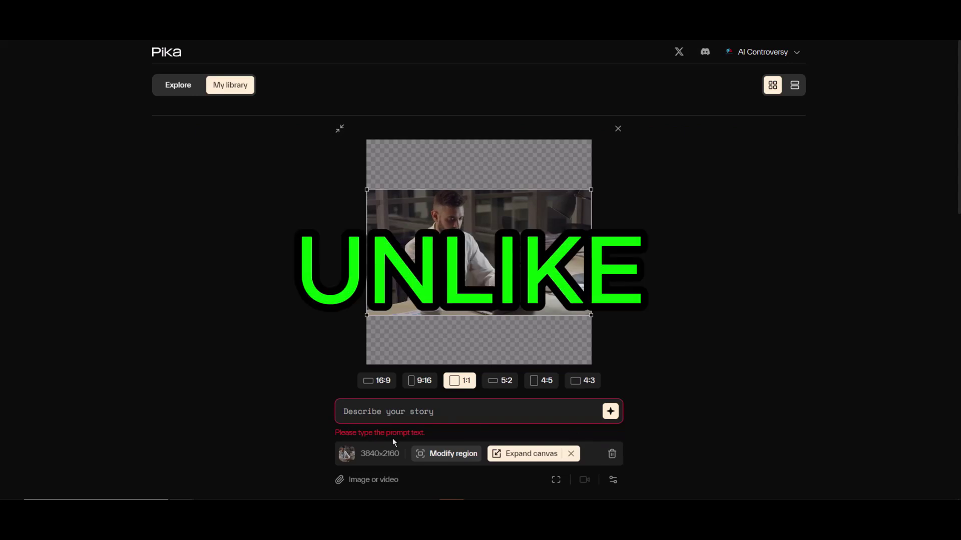
left_click(379, 412)
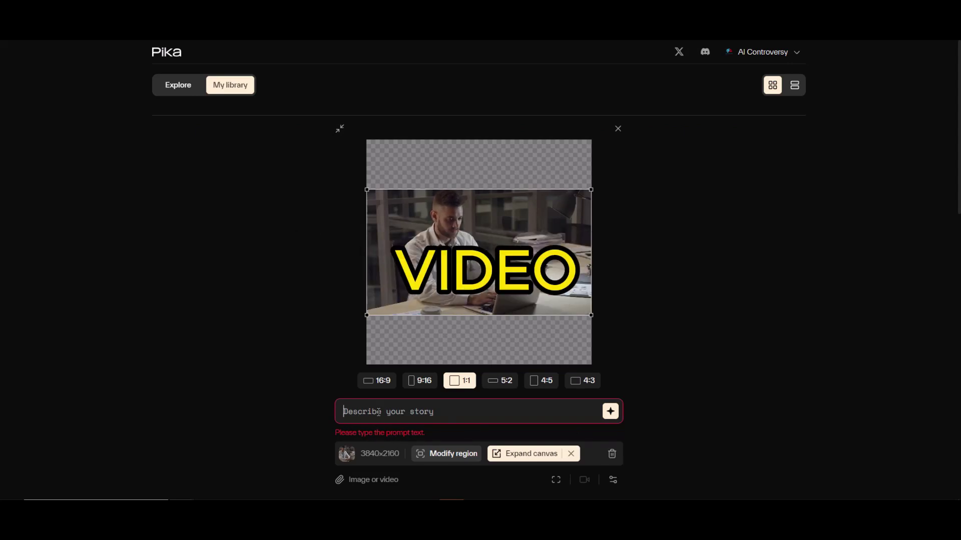
type("man sitting")
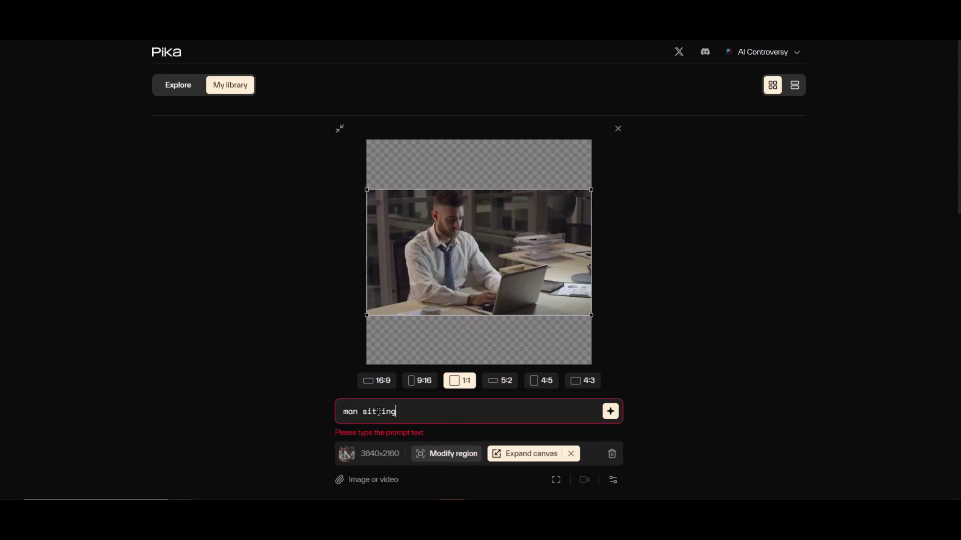
type(" at a desk wor")
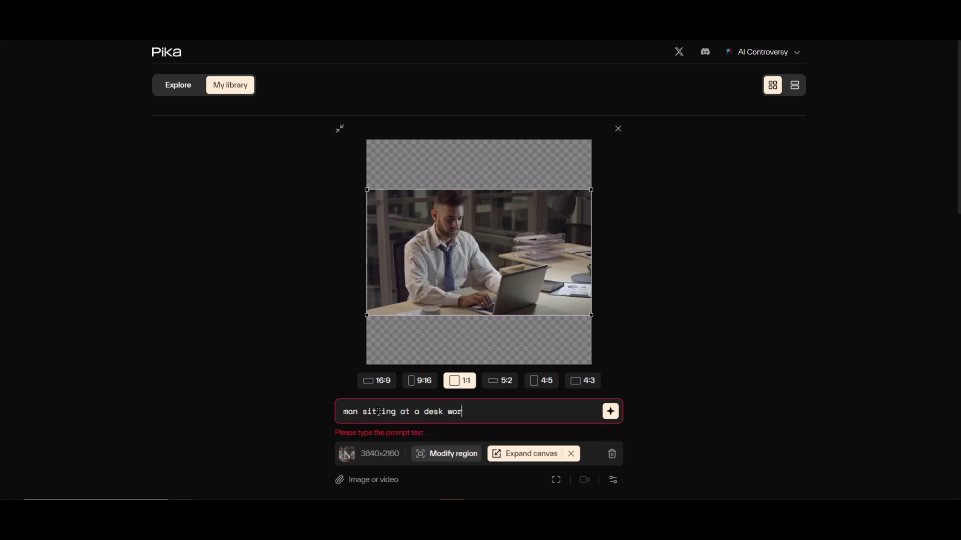
type("king on a laptop")
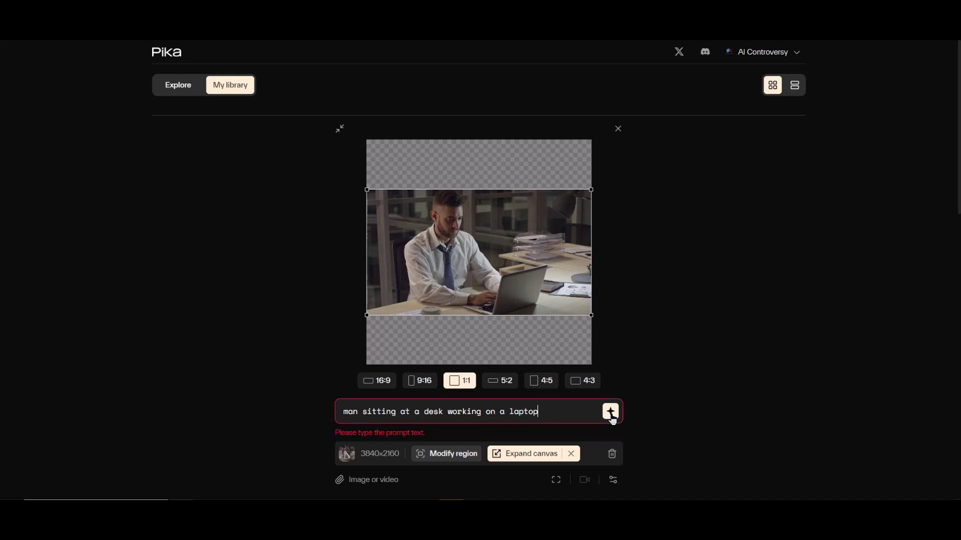
left_click(610, 412)
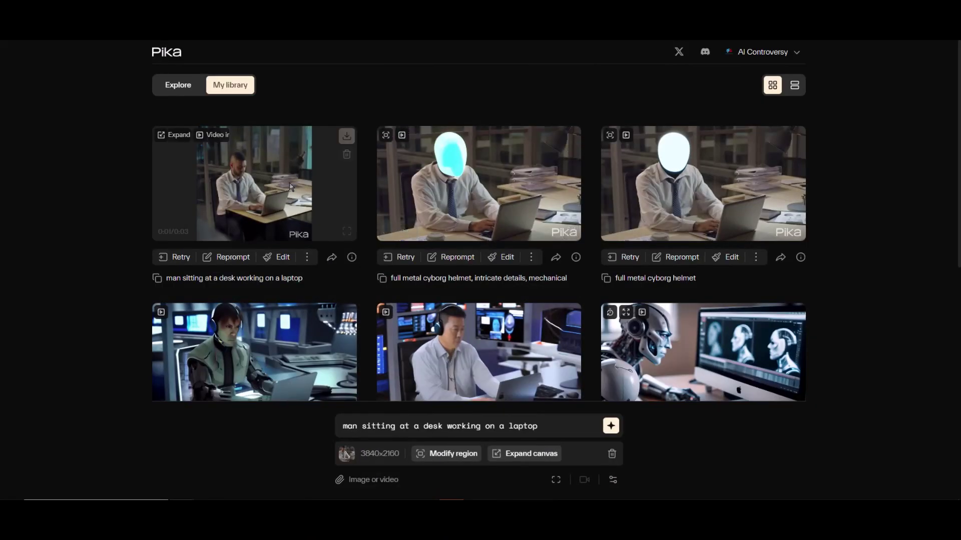
left_click(347, 233)
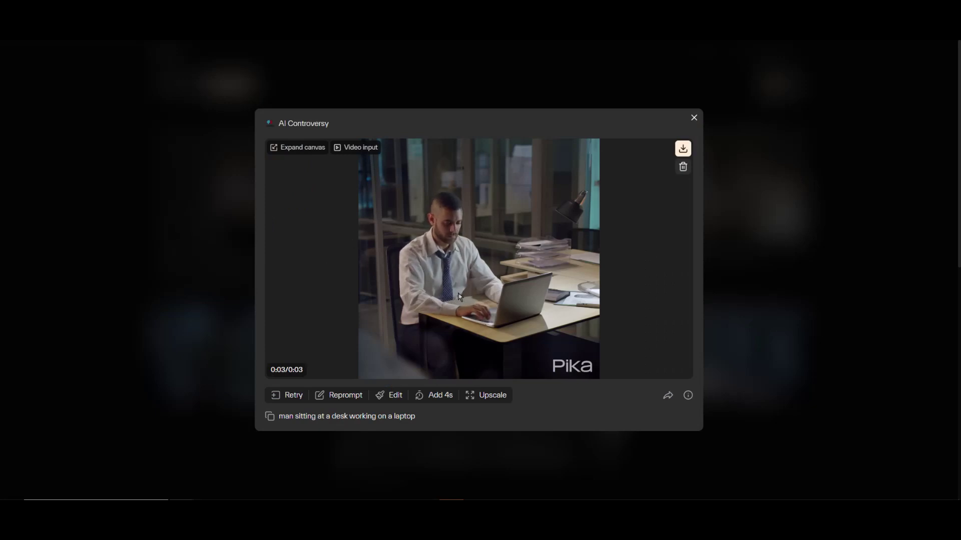
key("Escape")
Generate a second 1:1 expanded-canvas version of the office clip and close its preview
left_click(530, 454)
left_click(611, 426)
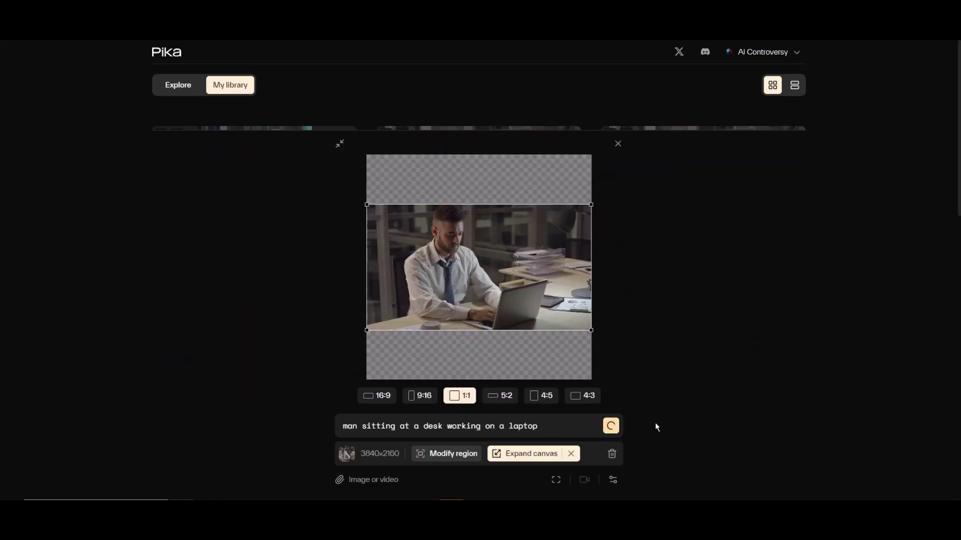
left_click(340, 145)
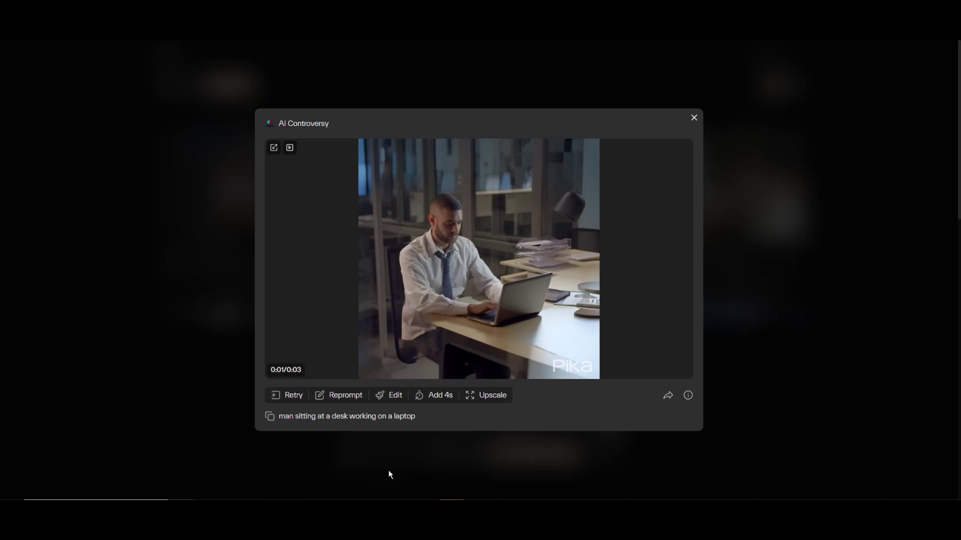
left_click(693, 118)
Clear the office clip attachment, then generate Stable Diffusion images including a gold cat and glowing dragonfly
left_click(616, 454)
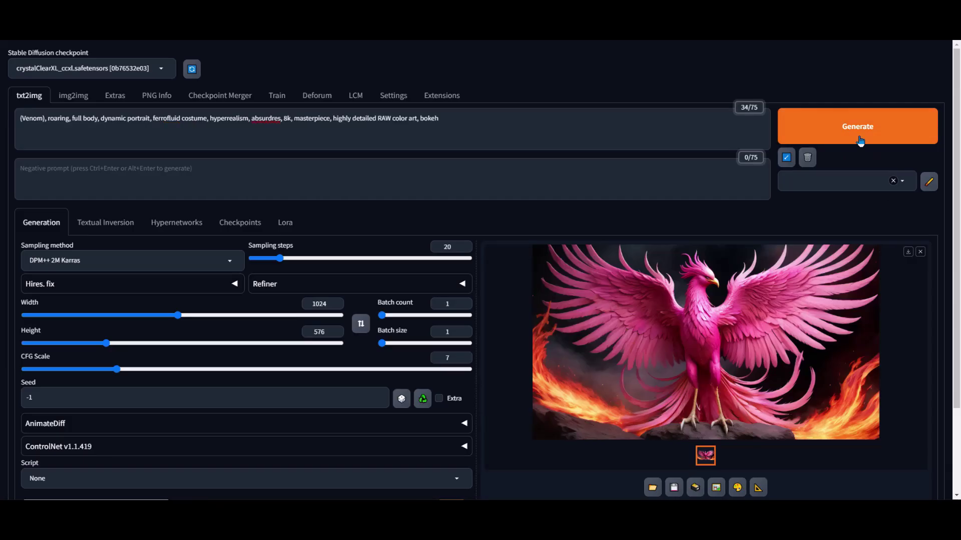
left_click(860, 141)
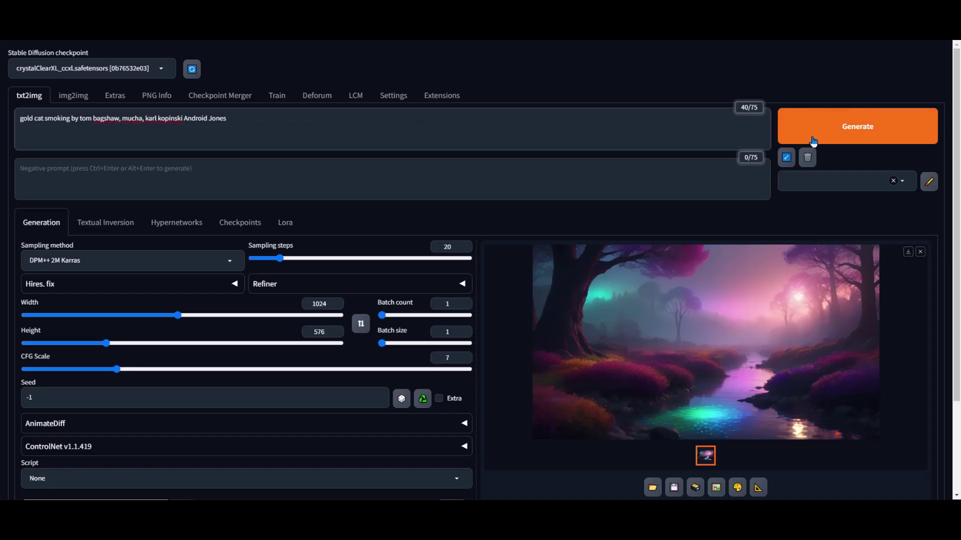
left_click(811, 133)
left_click(832, 133)
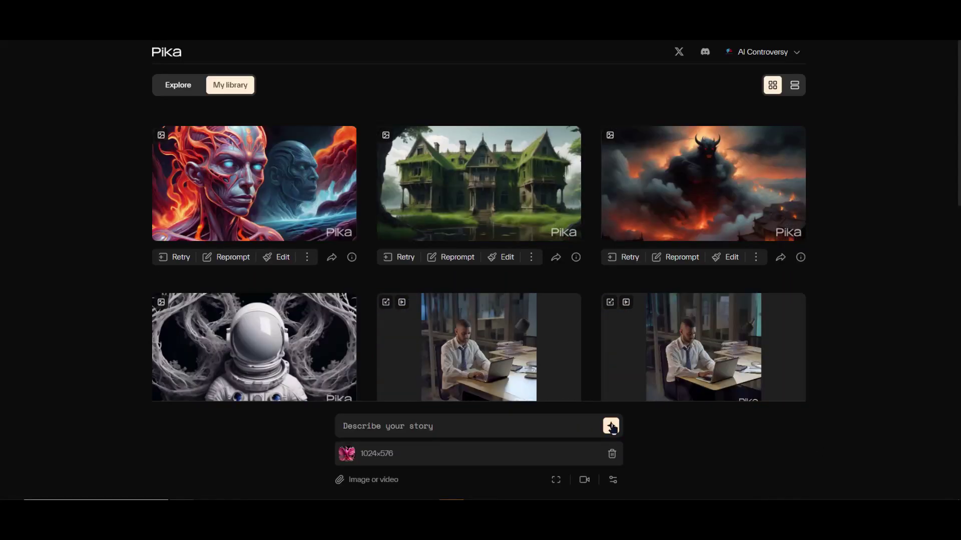
Generate a Pika video from the attached Stable Diffusion image
left_click(611, 425)
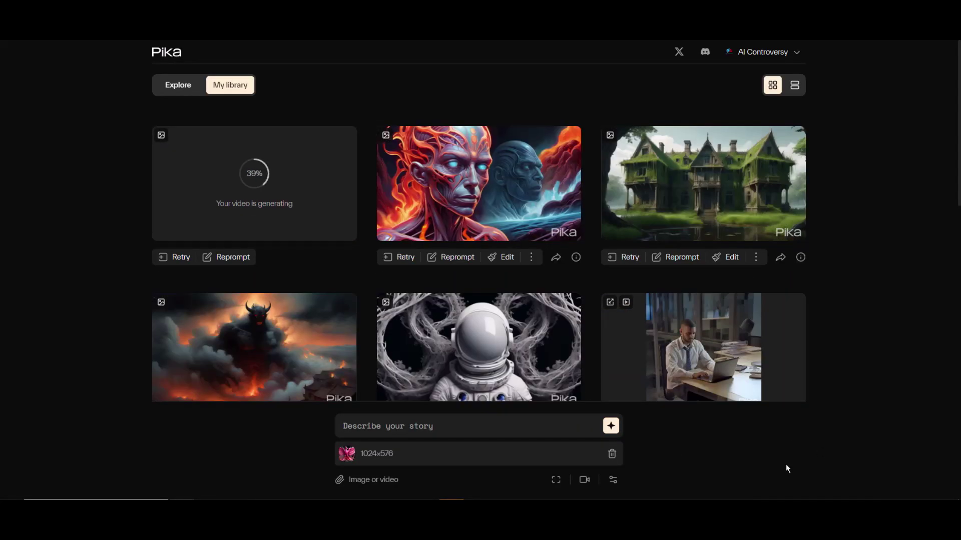